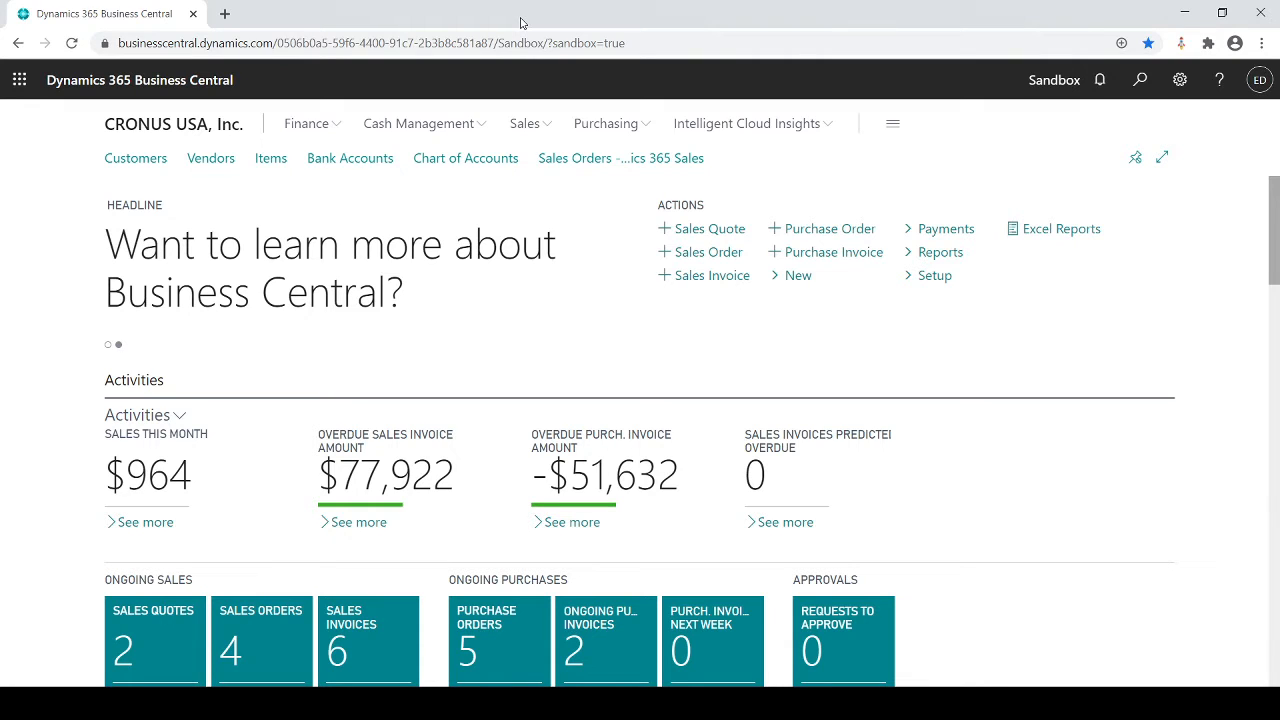
# - Open the Customers list and filter it on Balance Due ($) with the criterion <>0
pyautogui.click(124, 164)
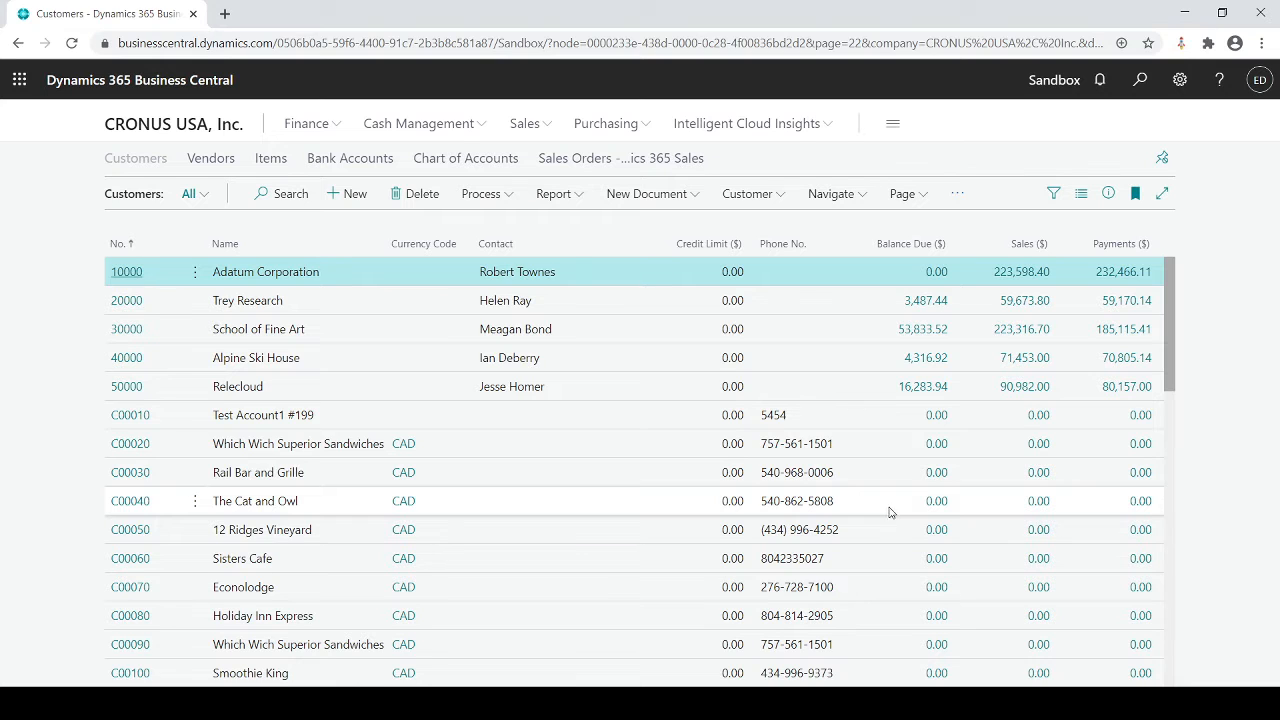
pyautogui.click(1053, 196)
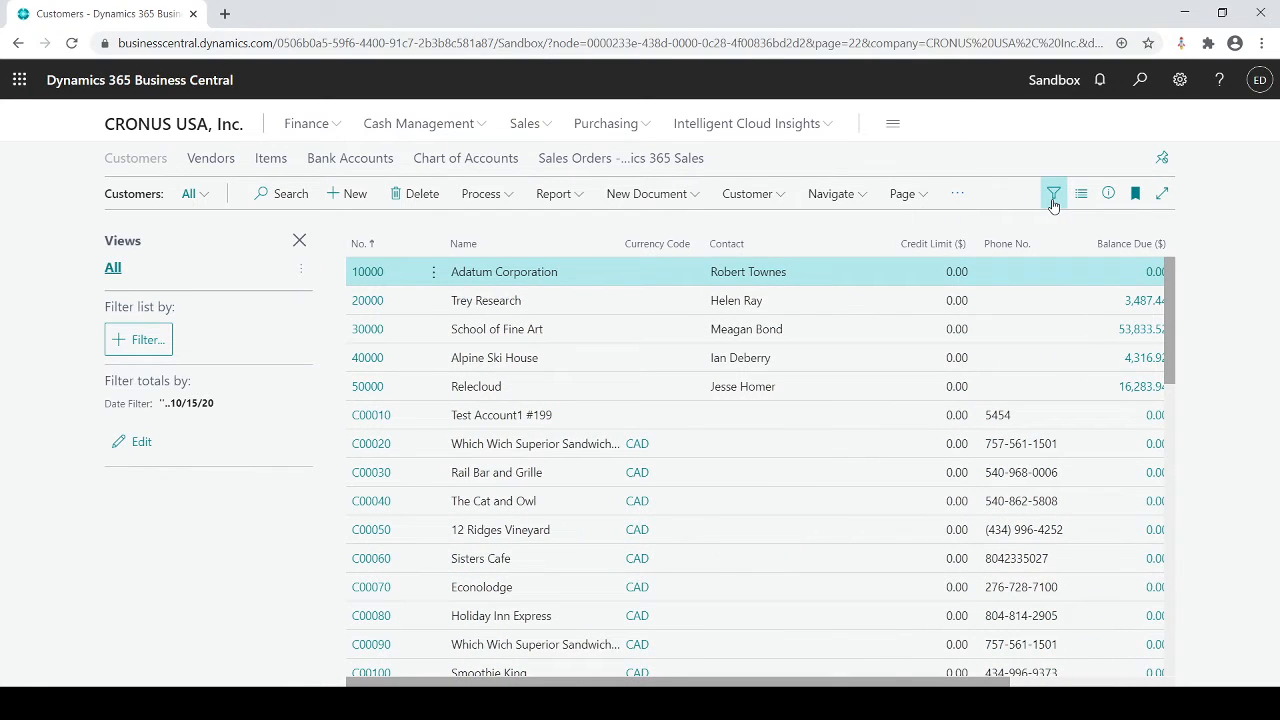
pyautogui.click(131, 340)
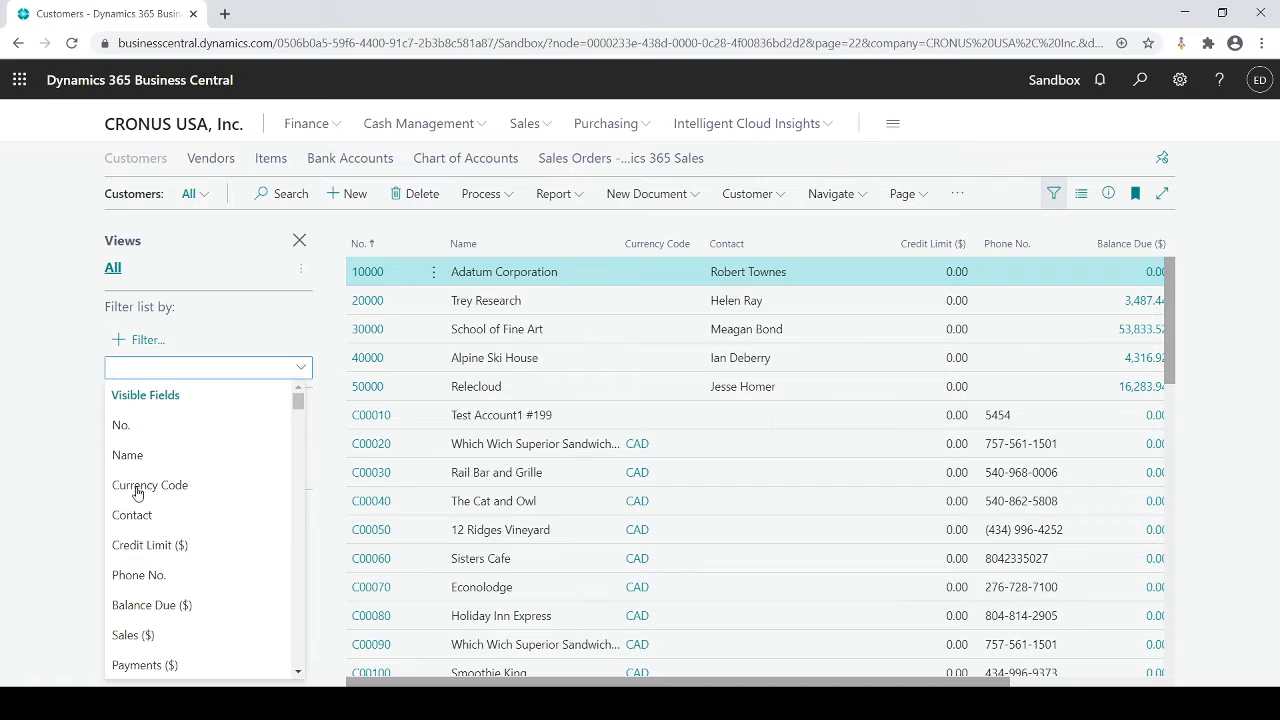
pyautogui.scroll(-3, 136, 565)
pyautogui.scroll(-5, 140, 568)
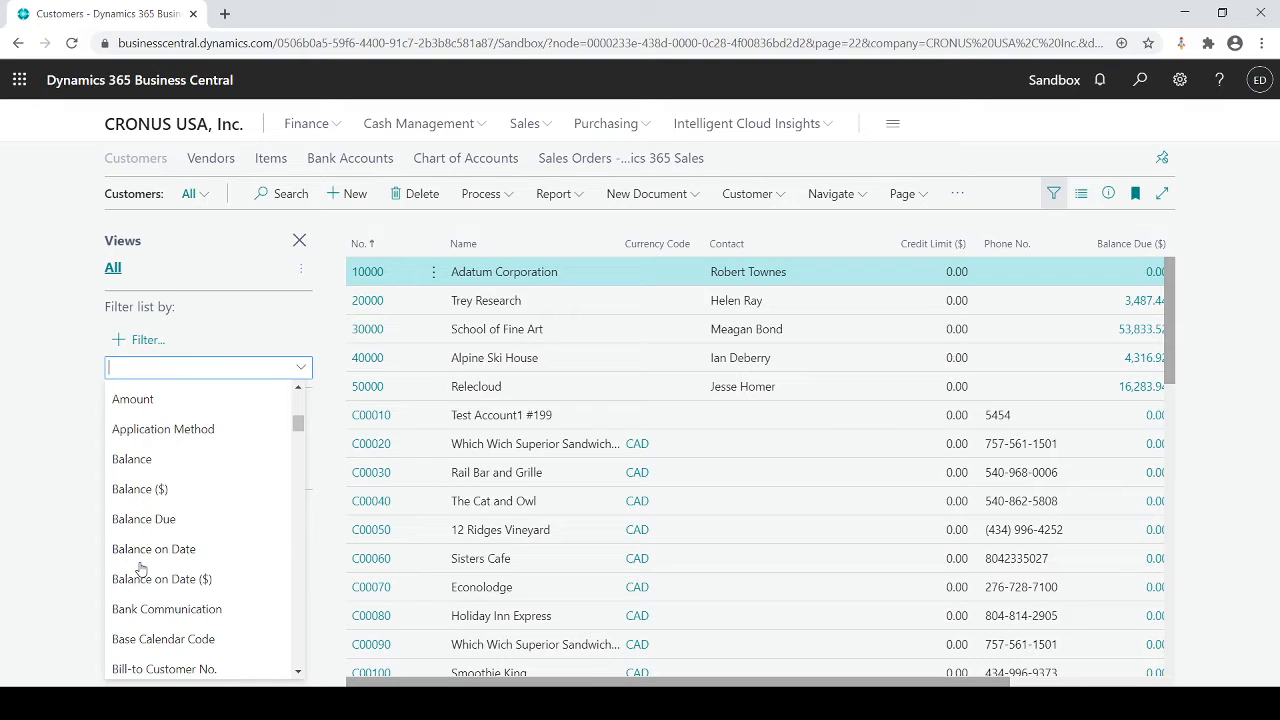
pyautogui.scroll(-5, 140, 568)
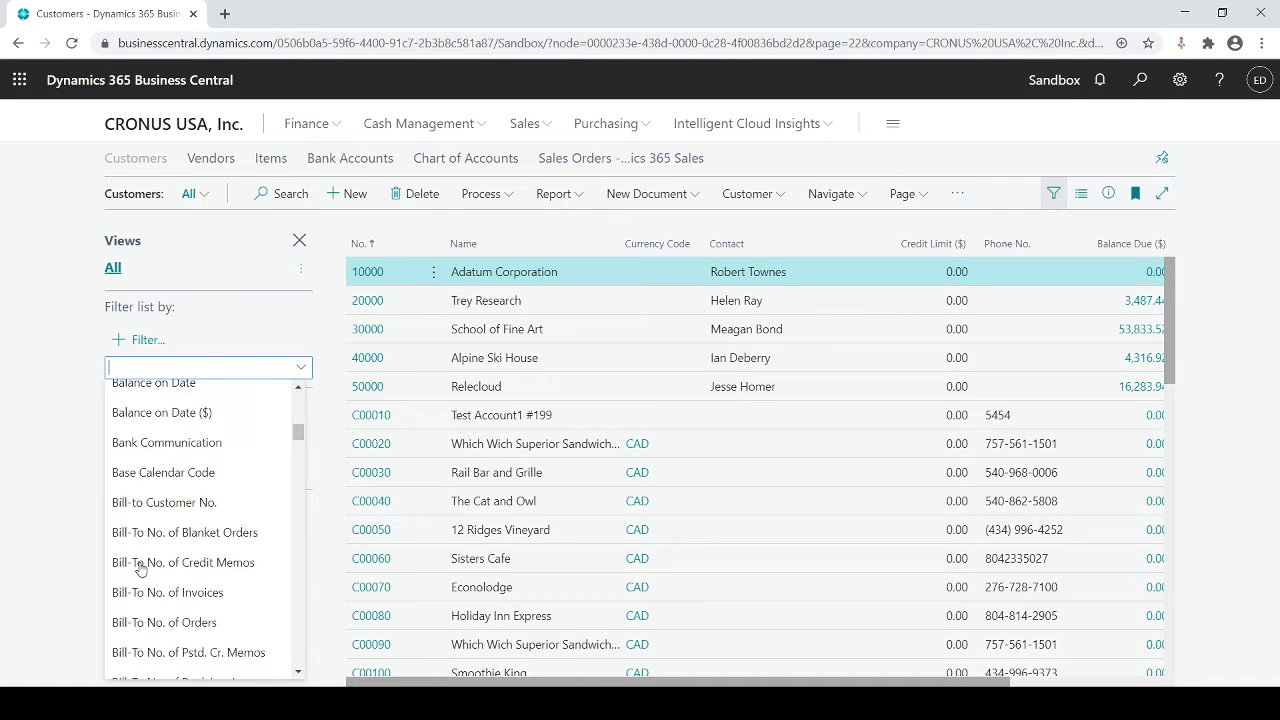
pyautogui.scroll(-1, 140, 568)
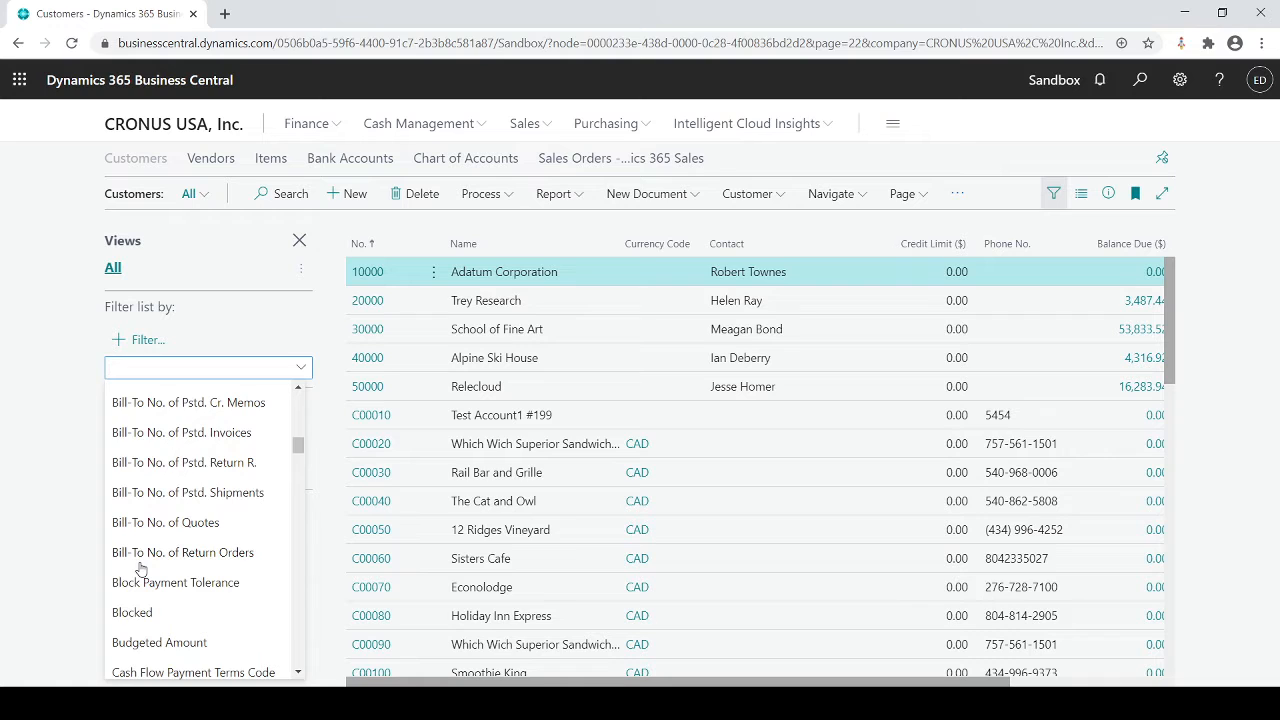
pyautogui.scroll(8, 140, 568)
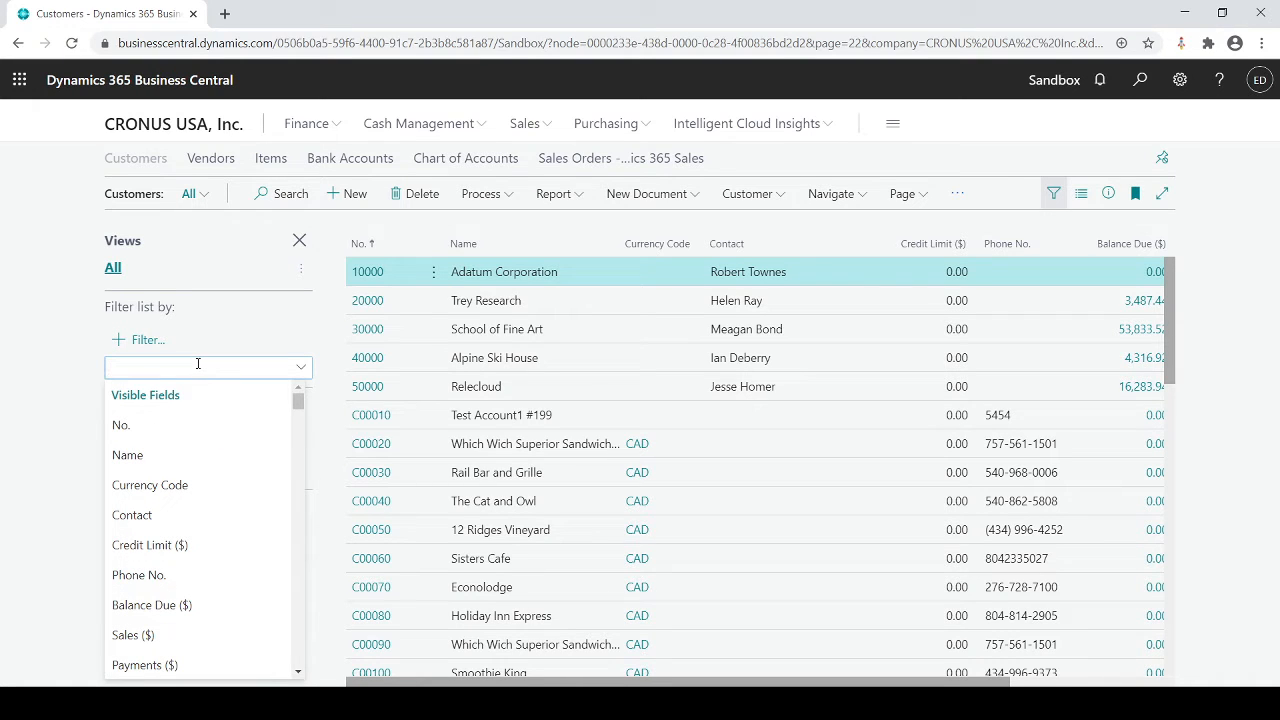
pyautogui.write('Balance Due ($')
pyautogui.press('Return')
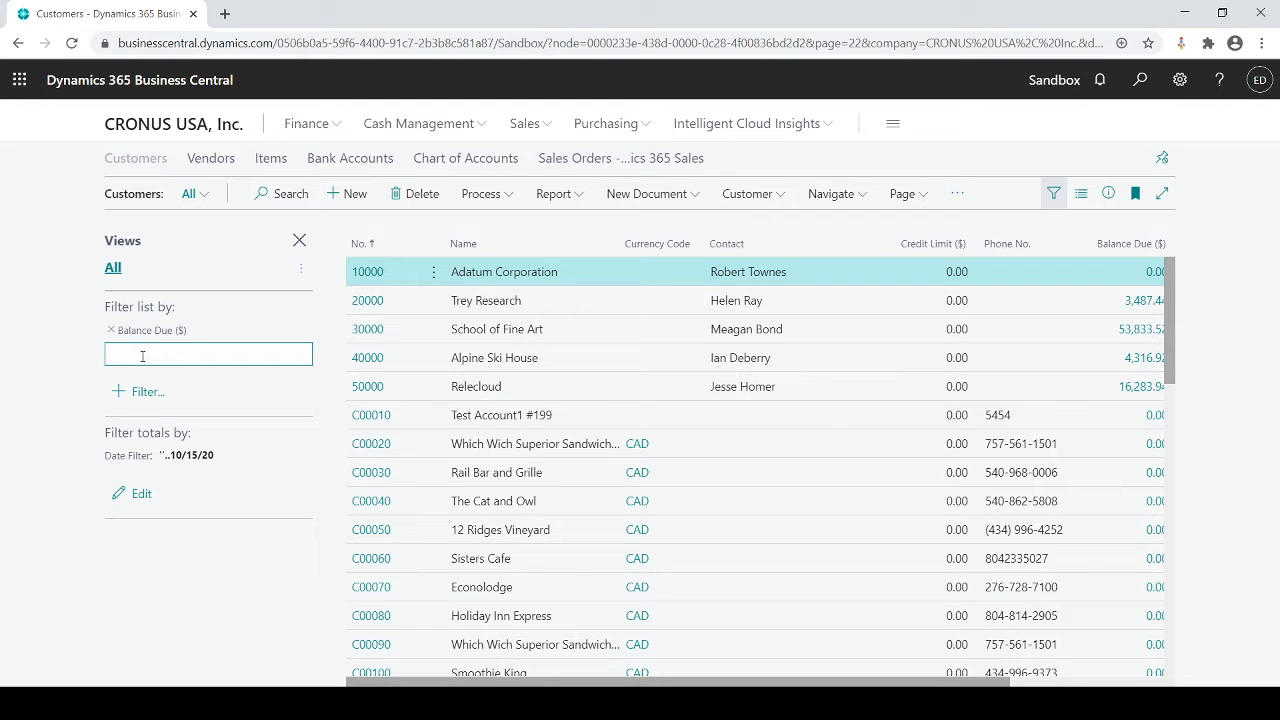
pyautogui.write('<>0')
pyautogui.press('Return')
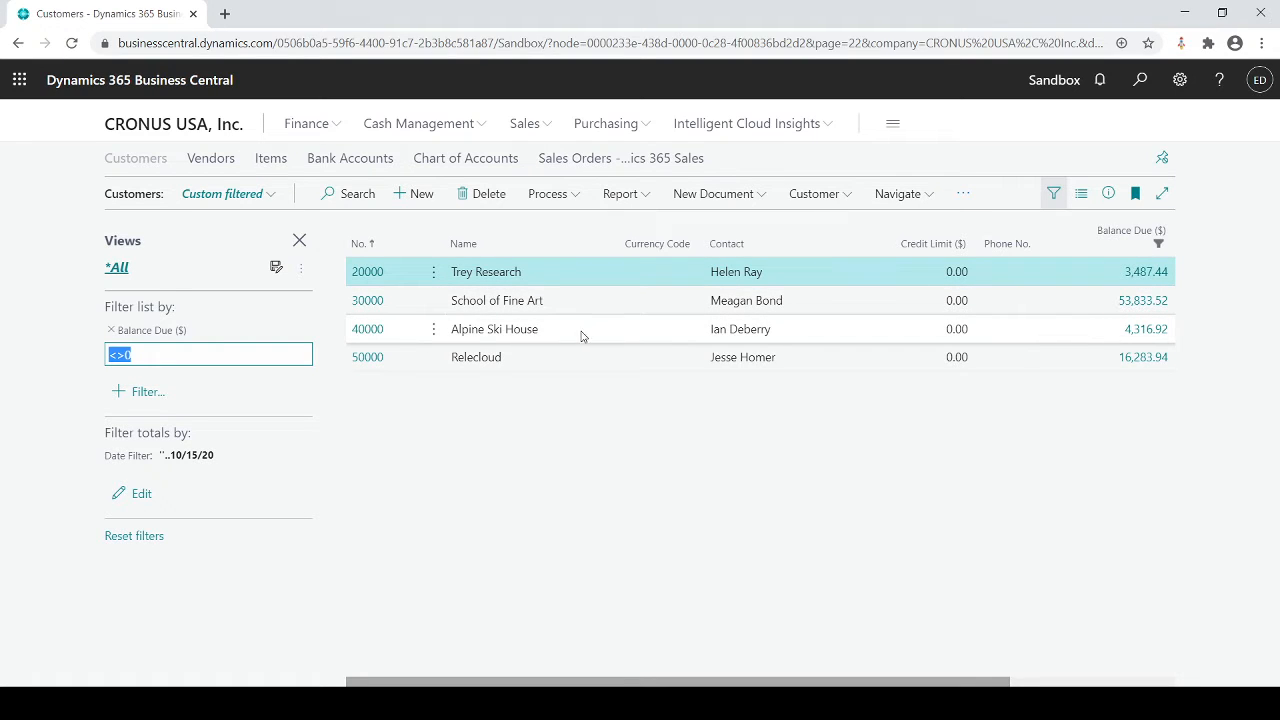
# - Change the Balance Due ($) filter criterion to <0
pyautogui.click(134, 356)
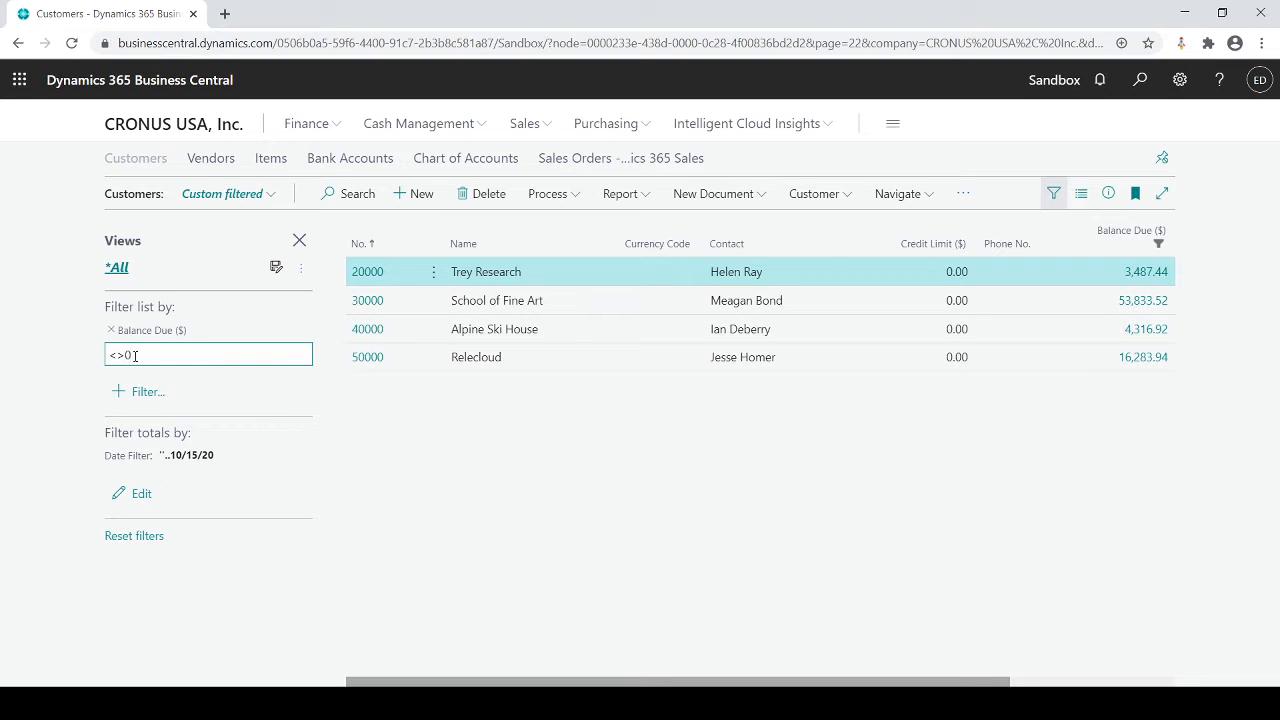
pyautogui.moveTo(135, 355); pyautogui.dragTo(128, 355)
pyautogui.click(128, 355)
pyautogui.press('BackSpace')
pyautogui.press('Return')
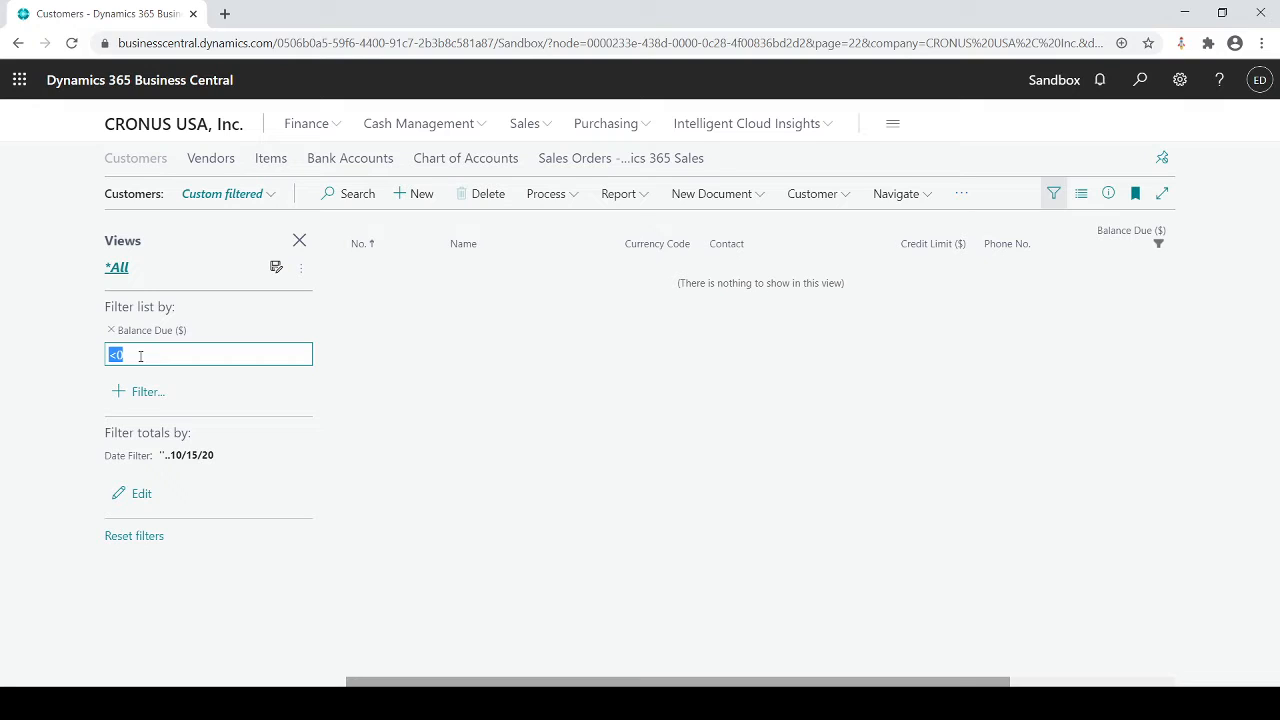
# - Filter the customers to those with a Balance Due ($) of >10000
pyautogui.write('>10000')
pyautogui.press('Return')
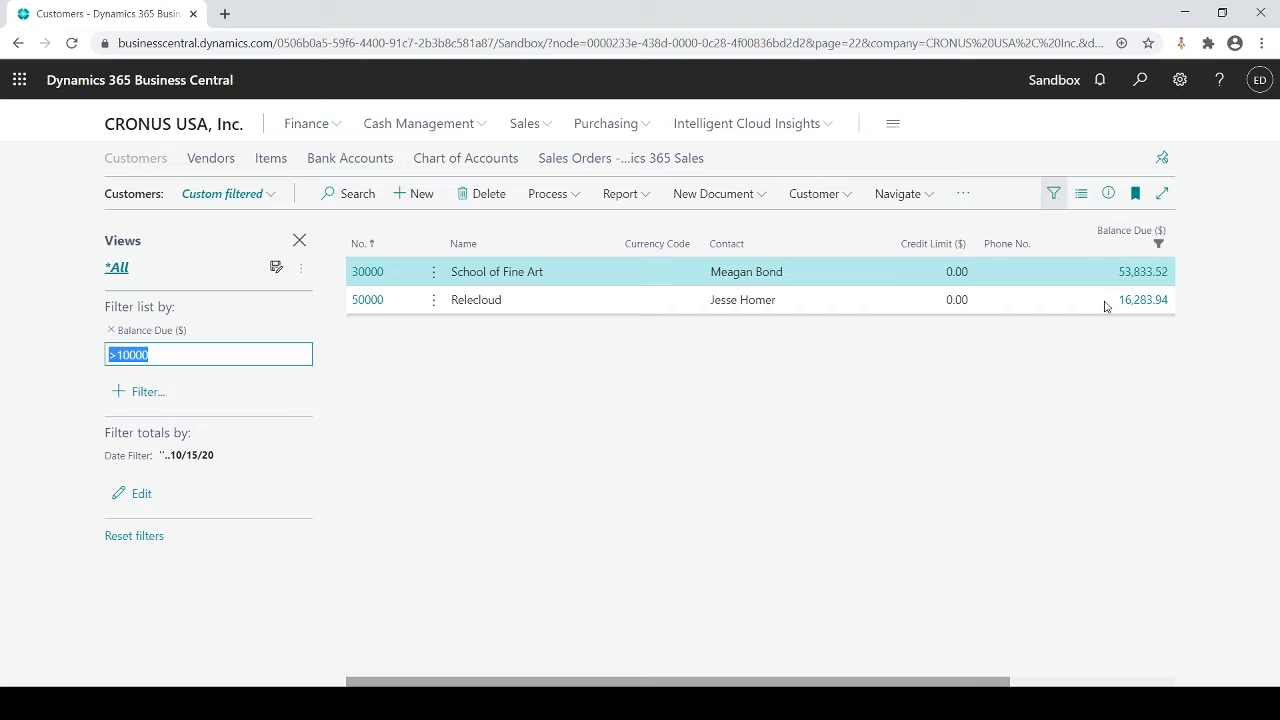
pyautogui.click(136, 398)
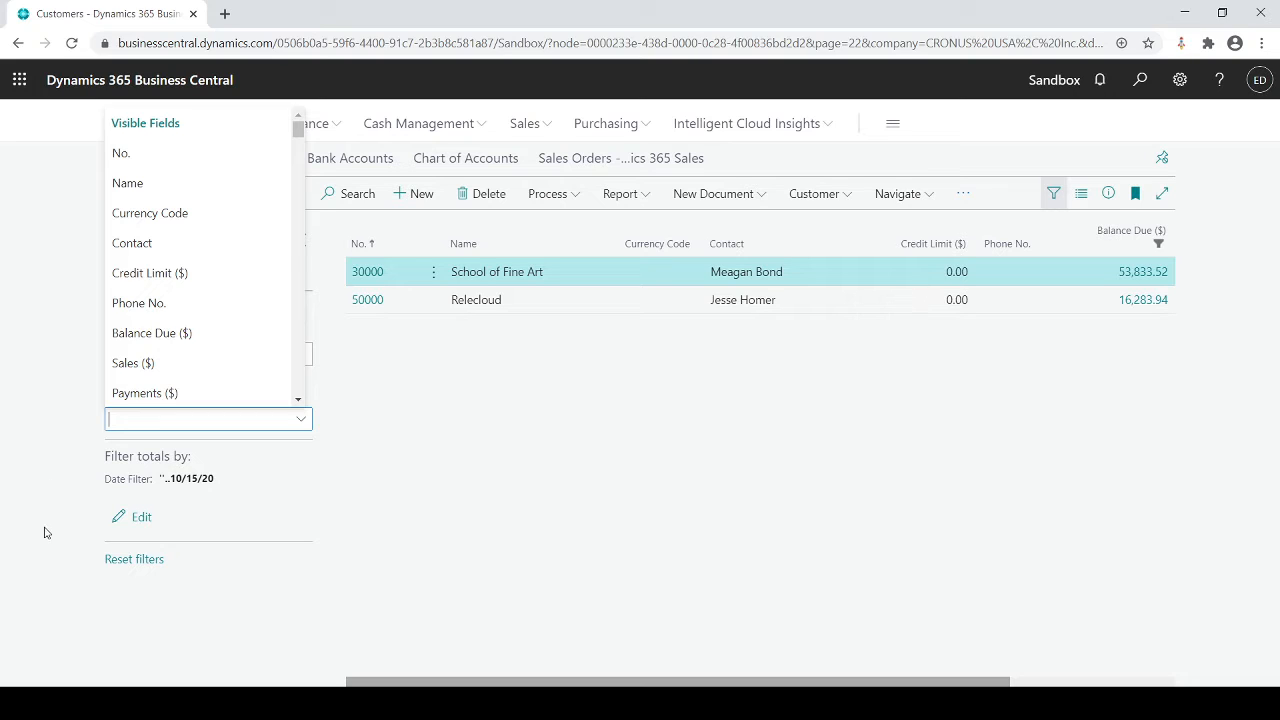
pyautogui.click(37, 425)
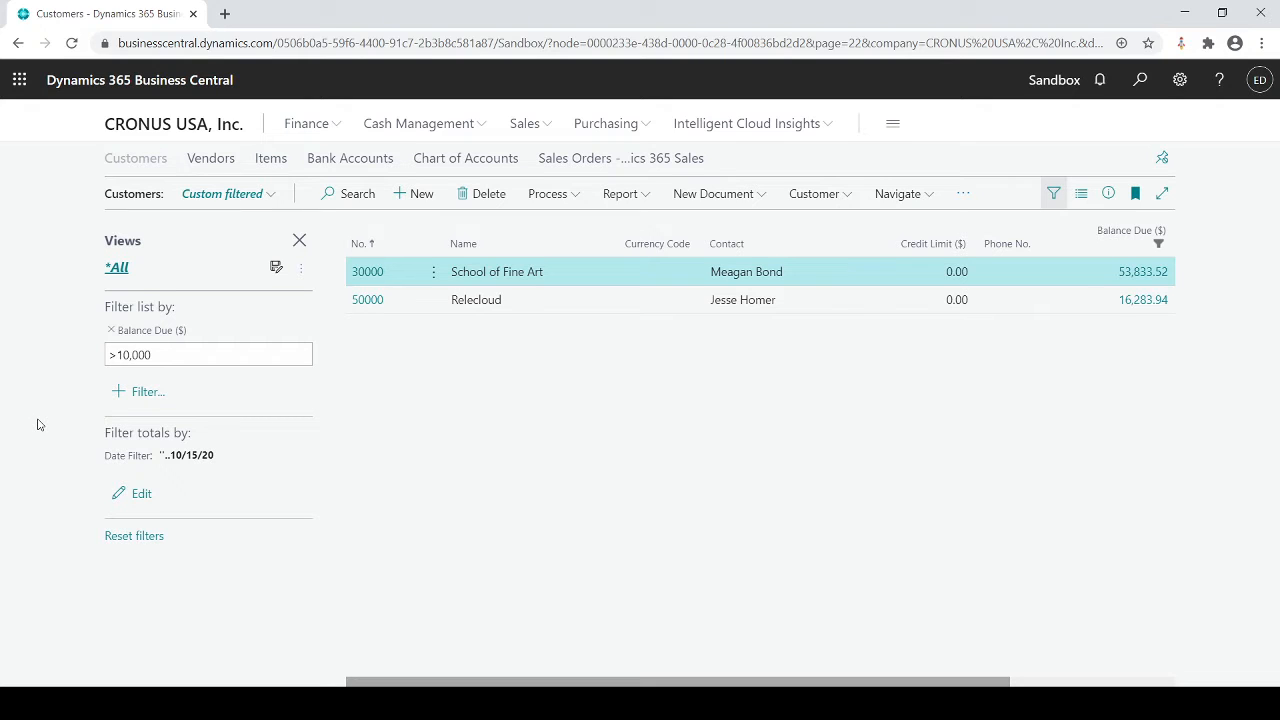
# - Set the Balance Due ($) filter back to <>0 to list every customer with a nonzero balance
pyautogui.click(192, 358)
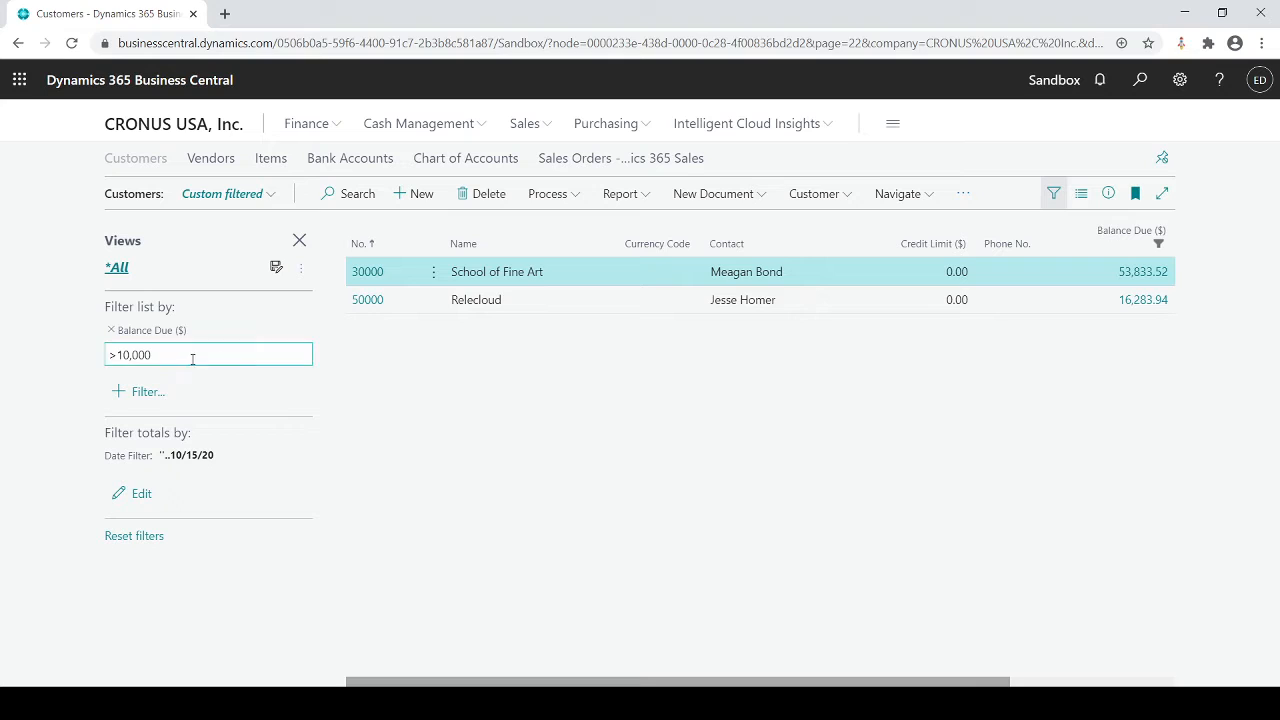
pyautogui.click(112, 354)
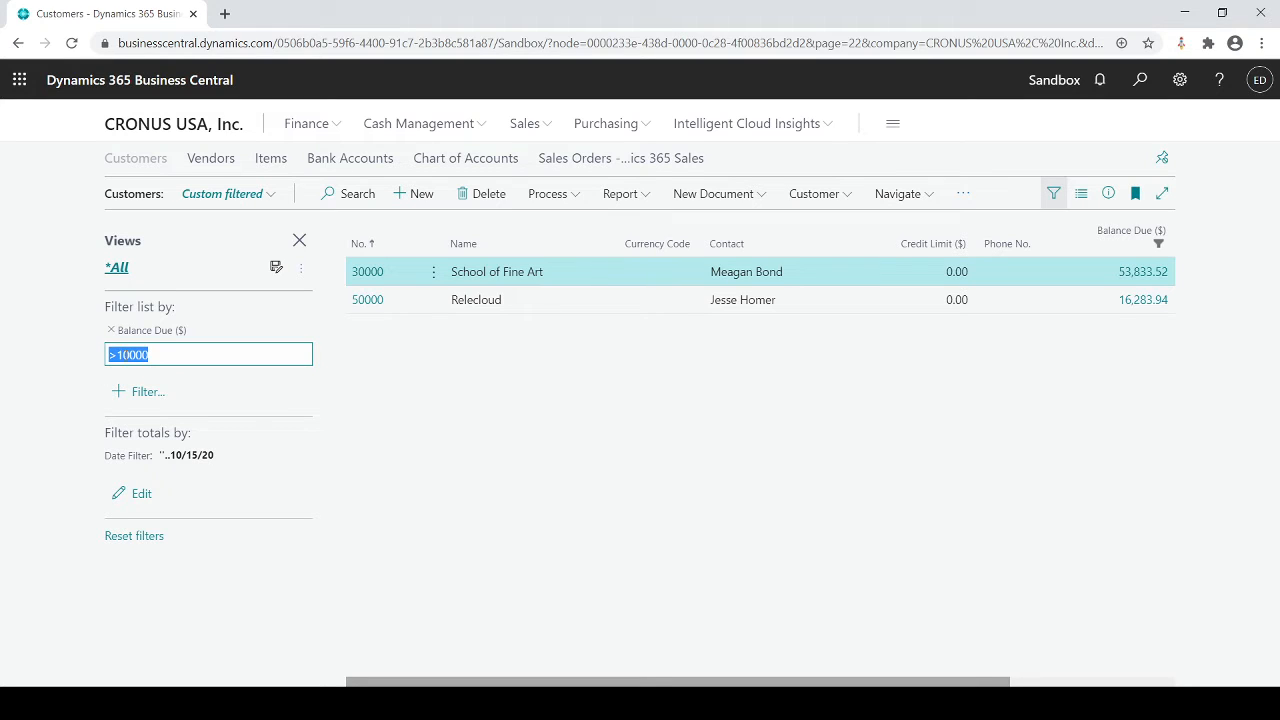
pyautogui.write('<>0')
pyautogui.press('Return')
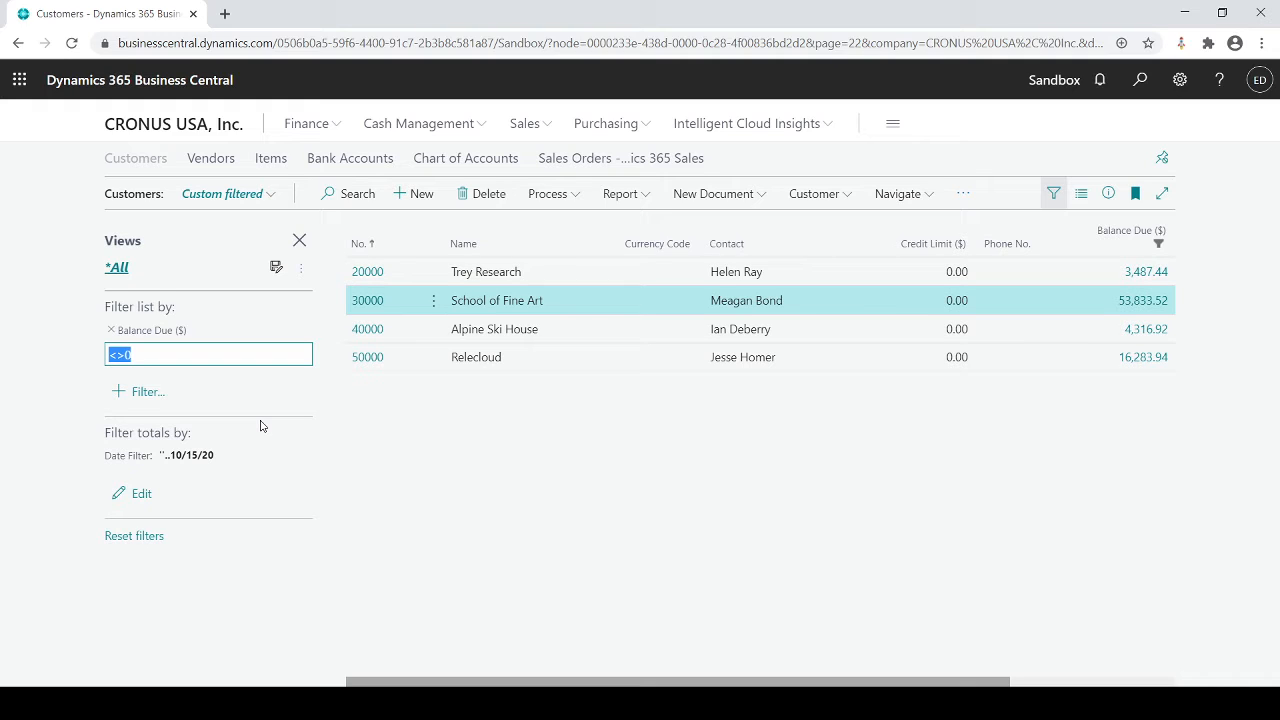
# - Save the filtered customer list as a new view named Balance Due
pyautogui.click(277, 270)
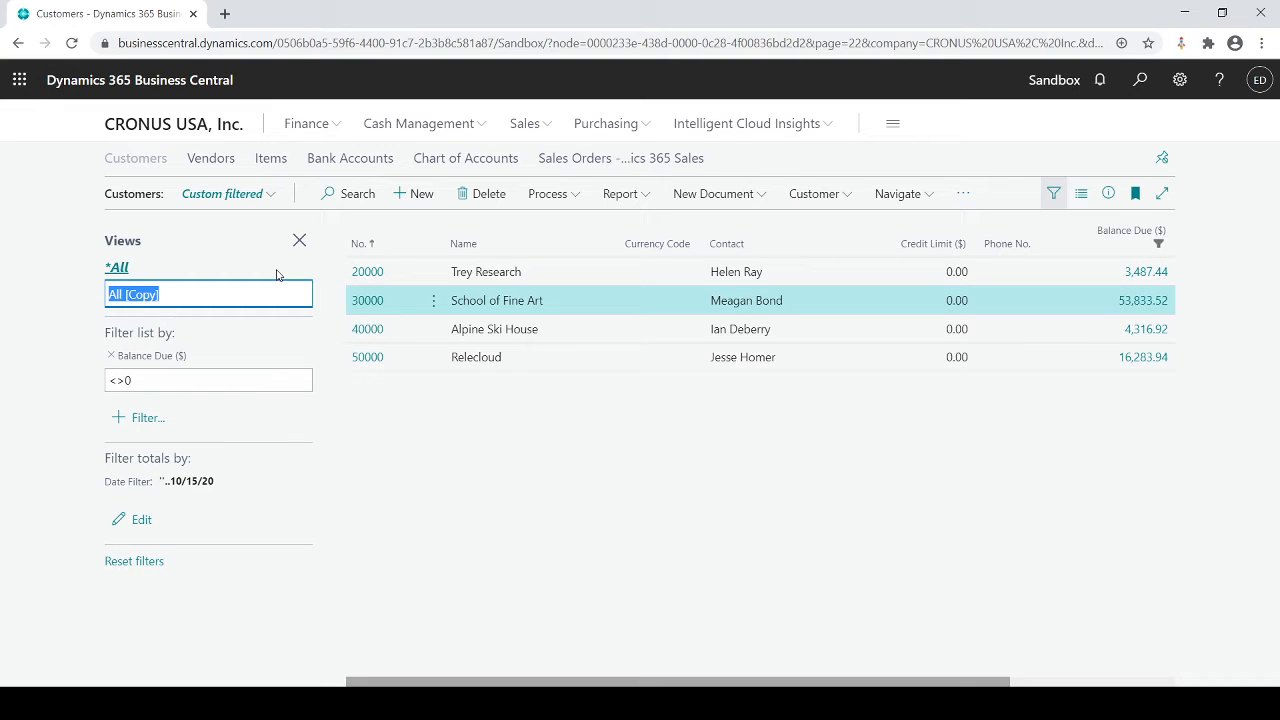
pyautogui.write('Blance Duea')
pyautogui.press('Return')
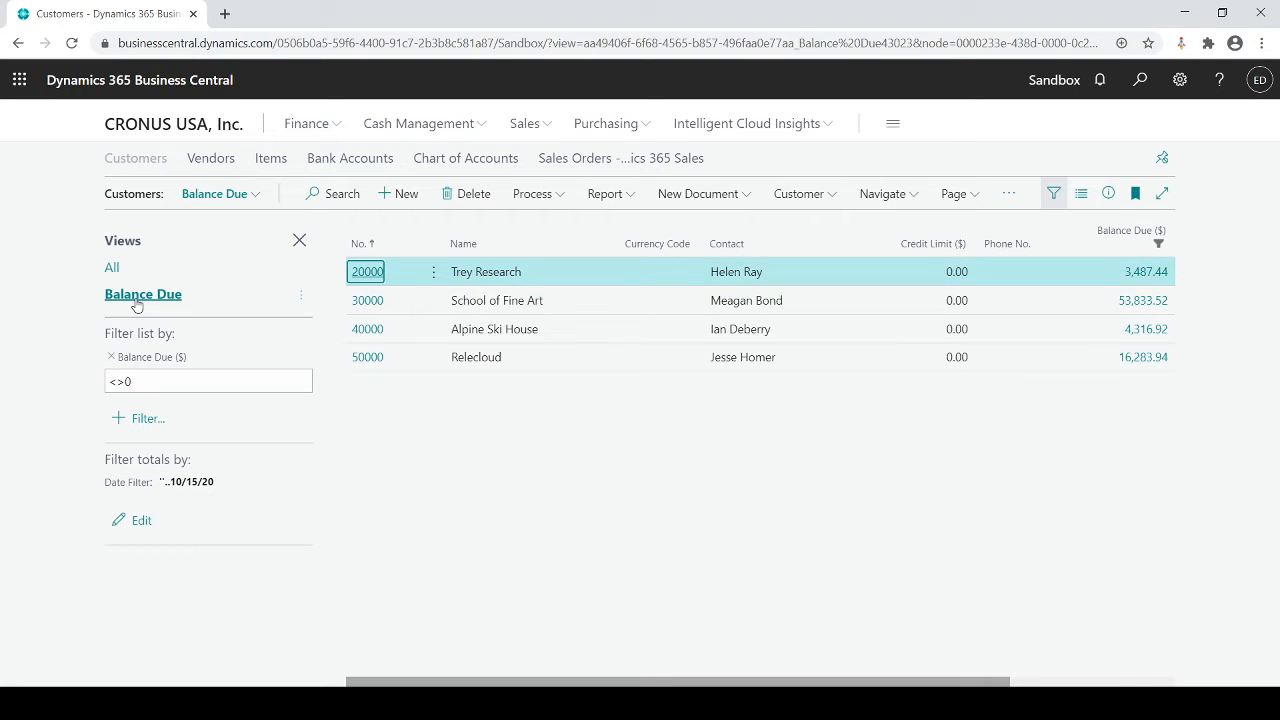
# - Return to the home page, reopen the Customers list and apply the saved Balance Due view
pyautogui.click(138, 134)
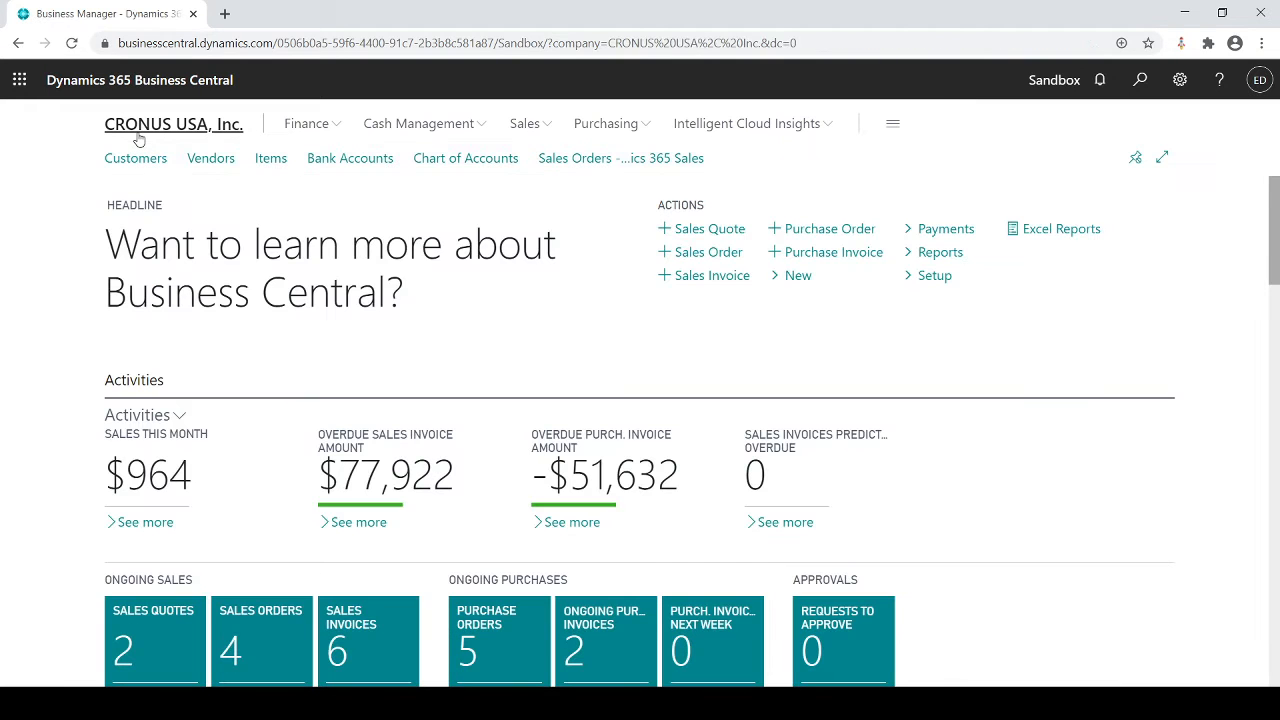
pyautogui.click(160, 163)
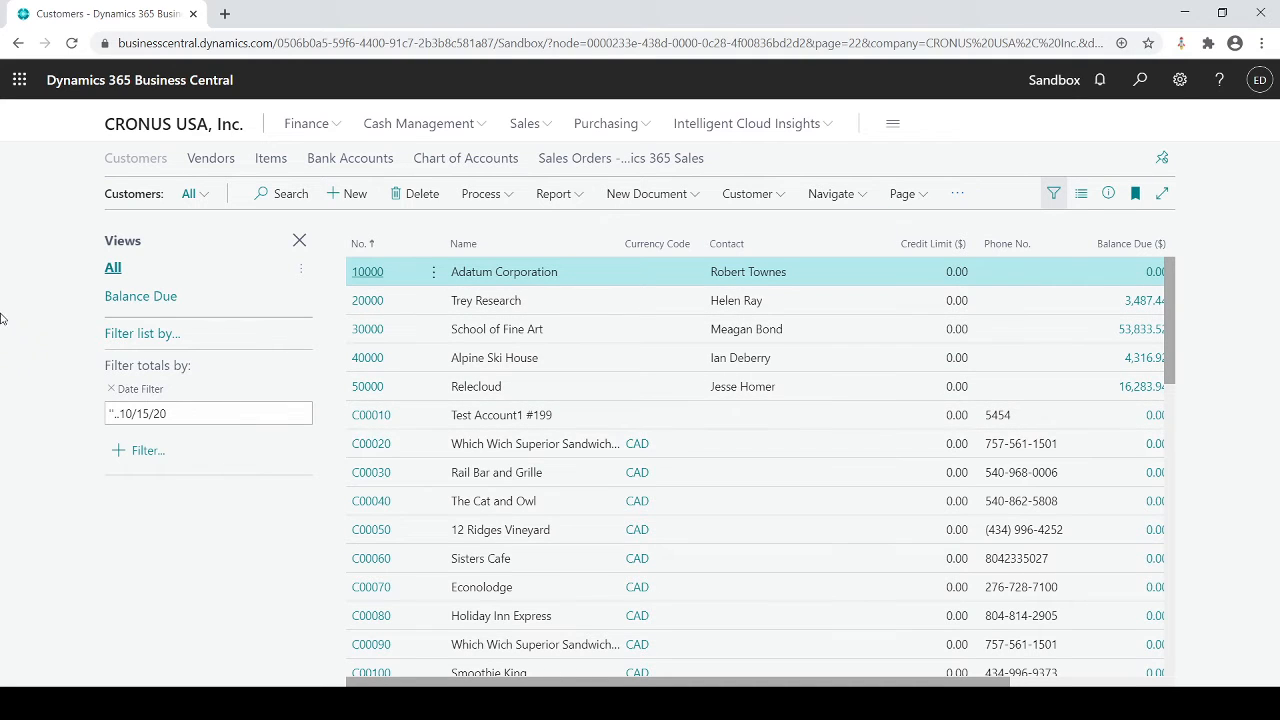
pyautogui.click(121, 303)
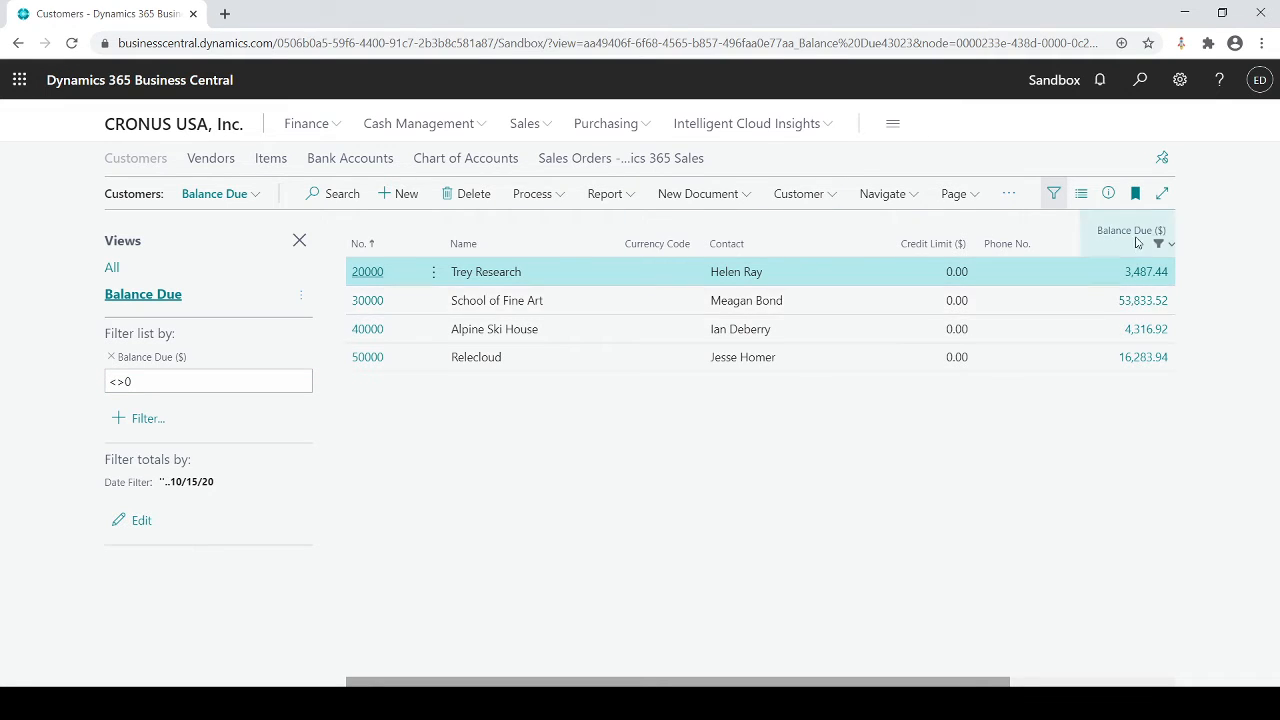
# - Open the ledger entries behind School of Fine Art's balance due and remove the Open filter
pyautogui.click(1138, 302)
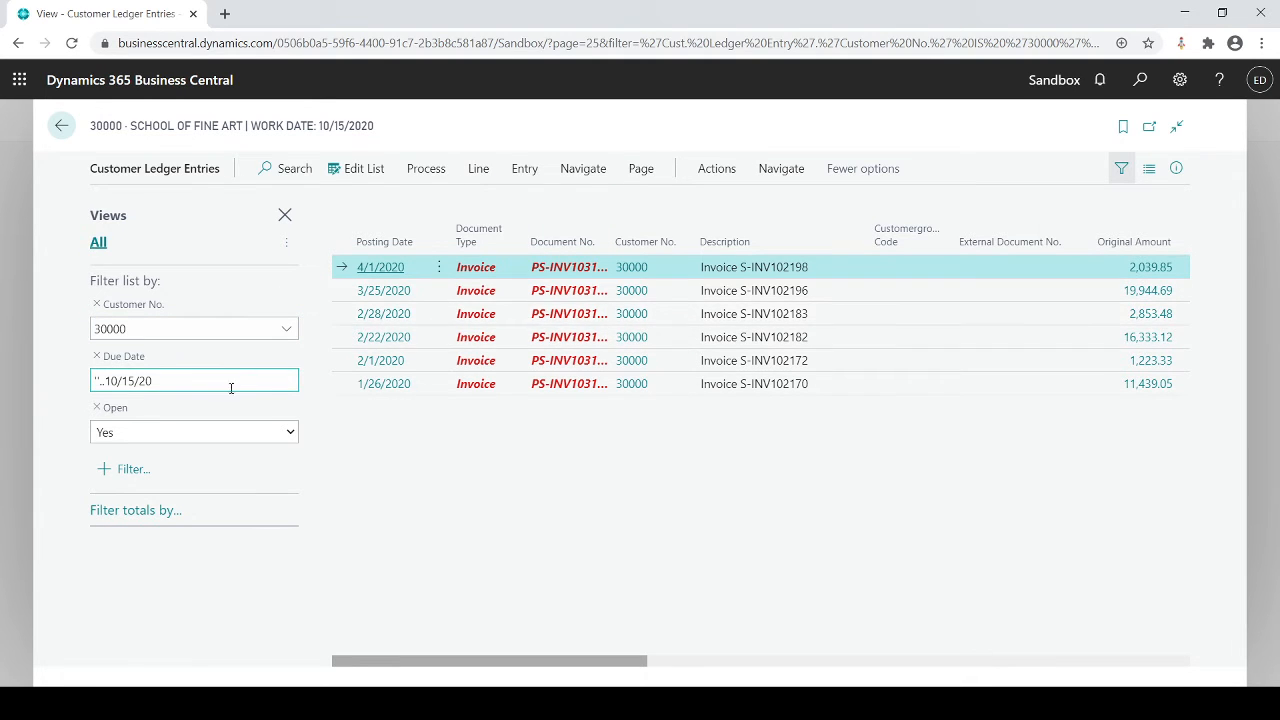
pyautogui.click(97, 408)
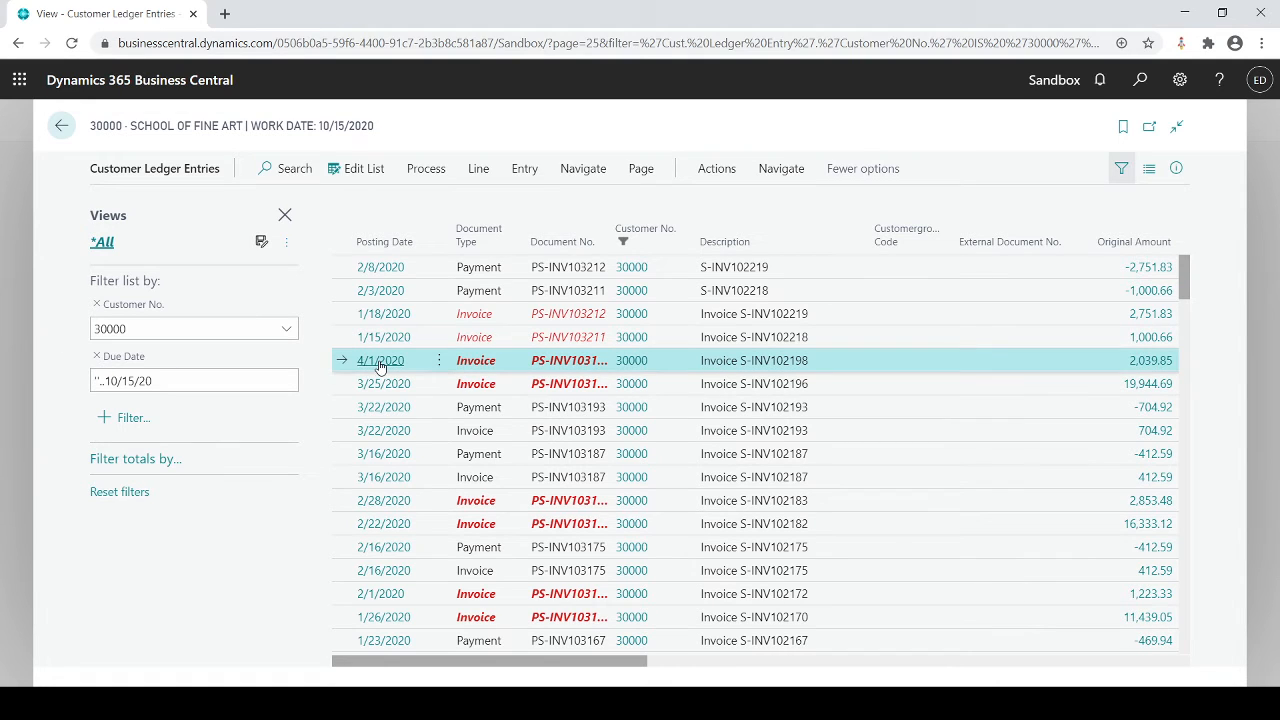
# - Add a Posting Date filter to the customer ledger entries with the range 020120..022820
pyautogui.click(105, 420)
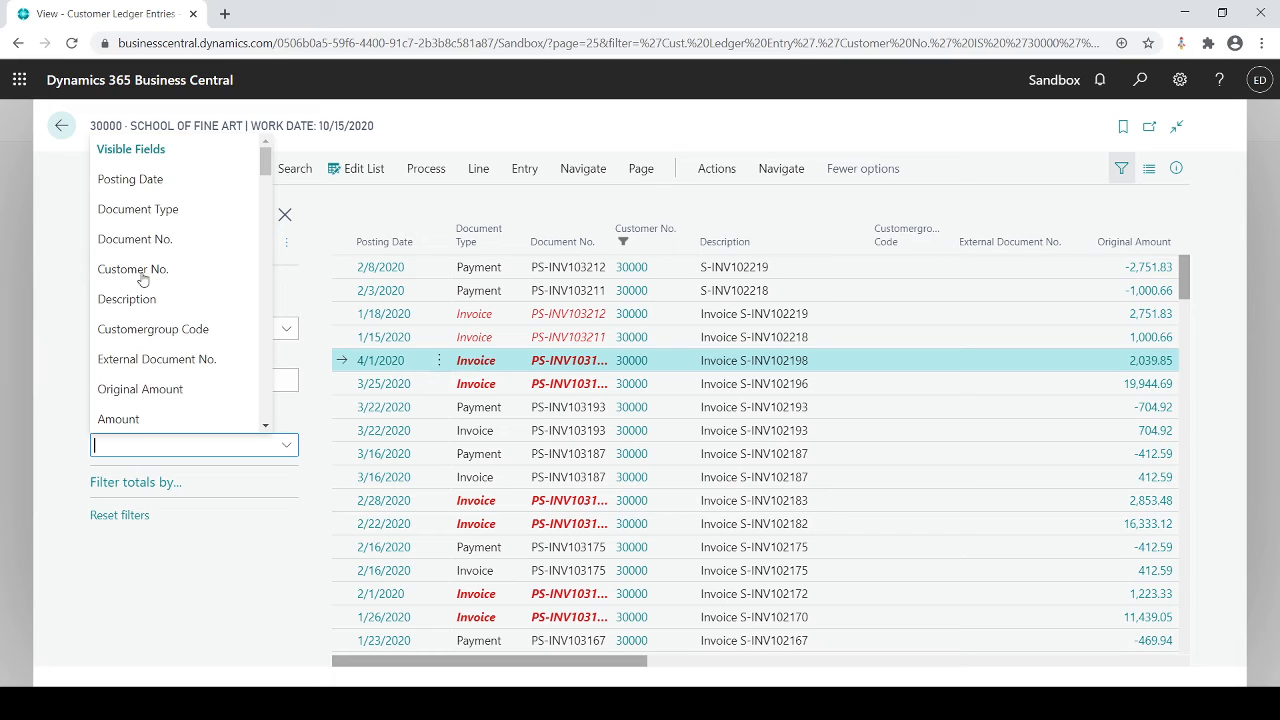
pyautogui.click(131, 180)
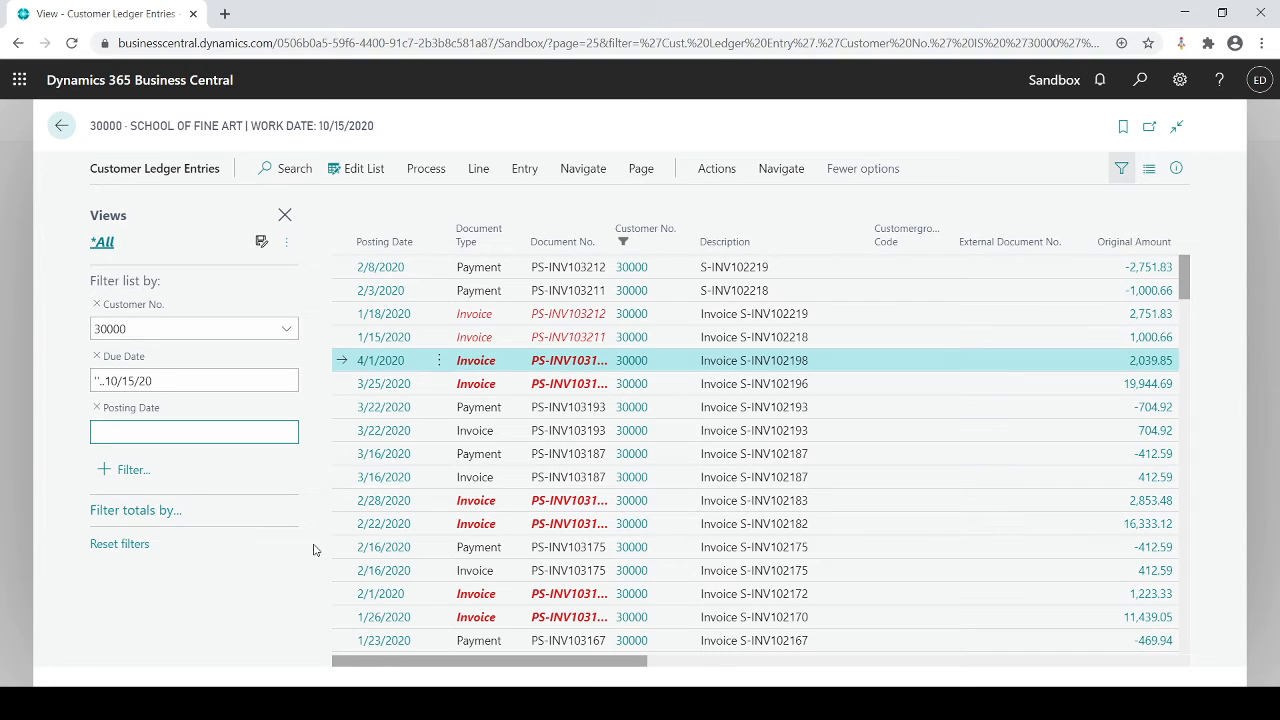
pyautogui.write('020120..022820')
pyautogui.press('Return')
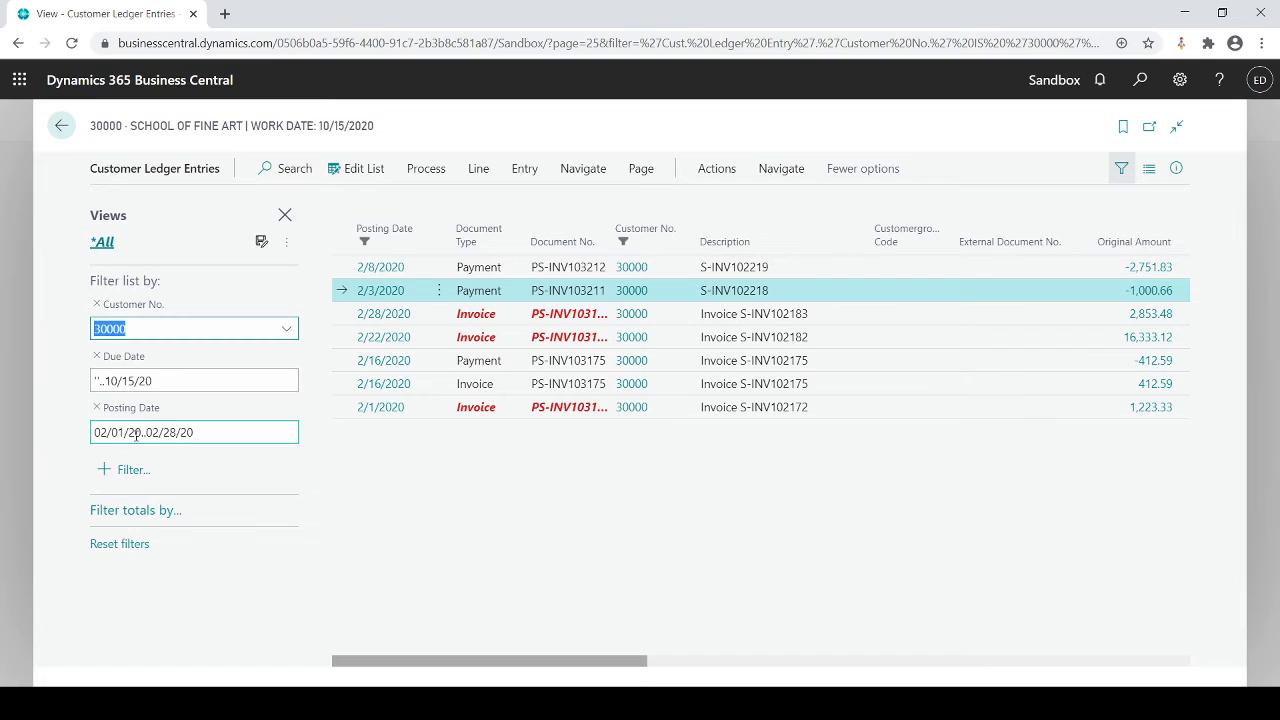
pyautogui.click(145, 432)
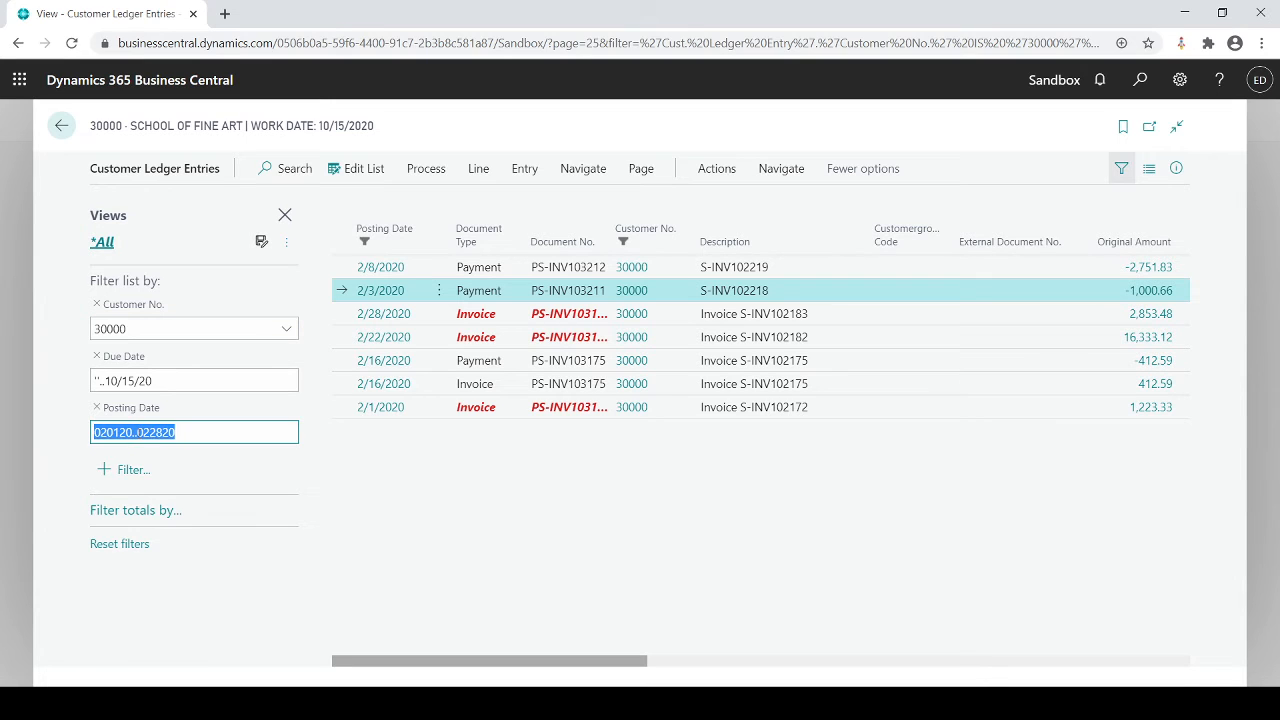
pyautogui.write('020120..022820')
pyautogui.press('Left')
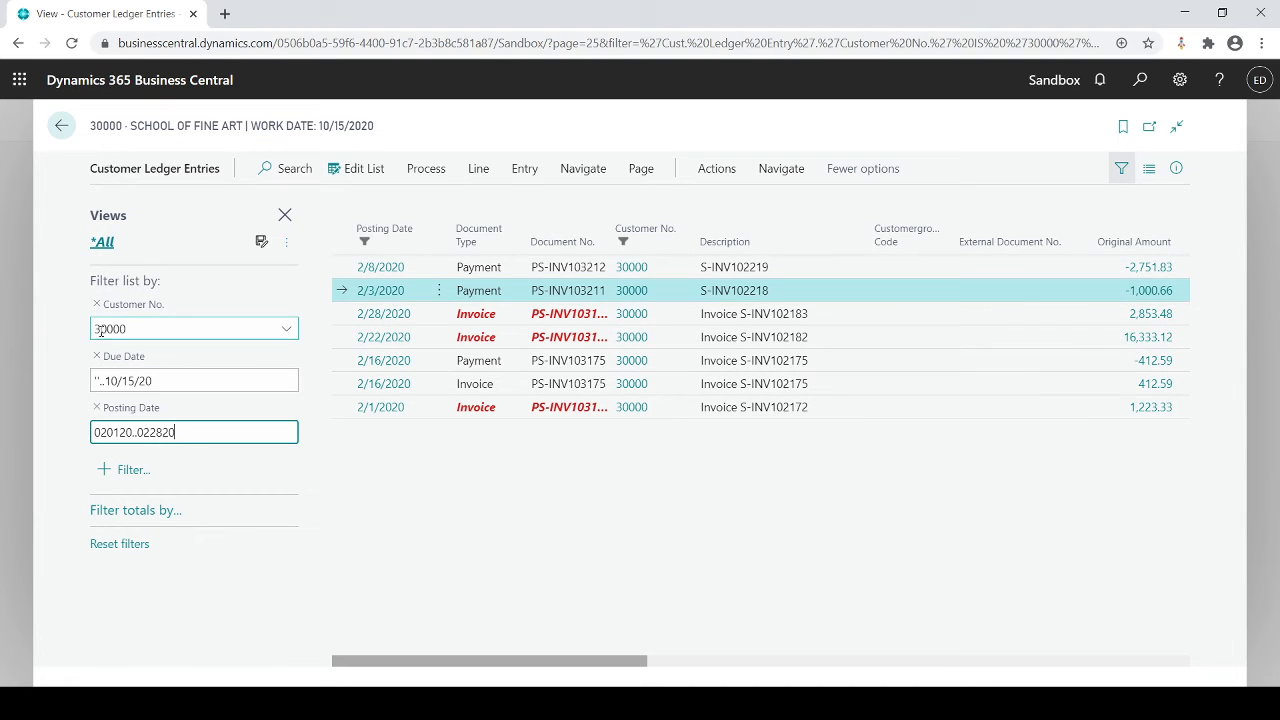
# - Add a Document Type filter to the ledger entries and set it to Payment
pyautogui.click(101, 476)
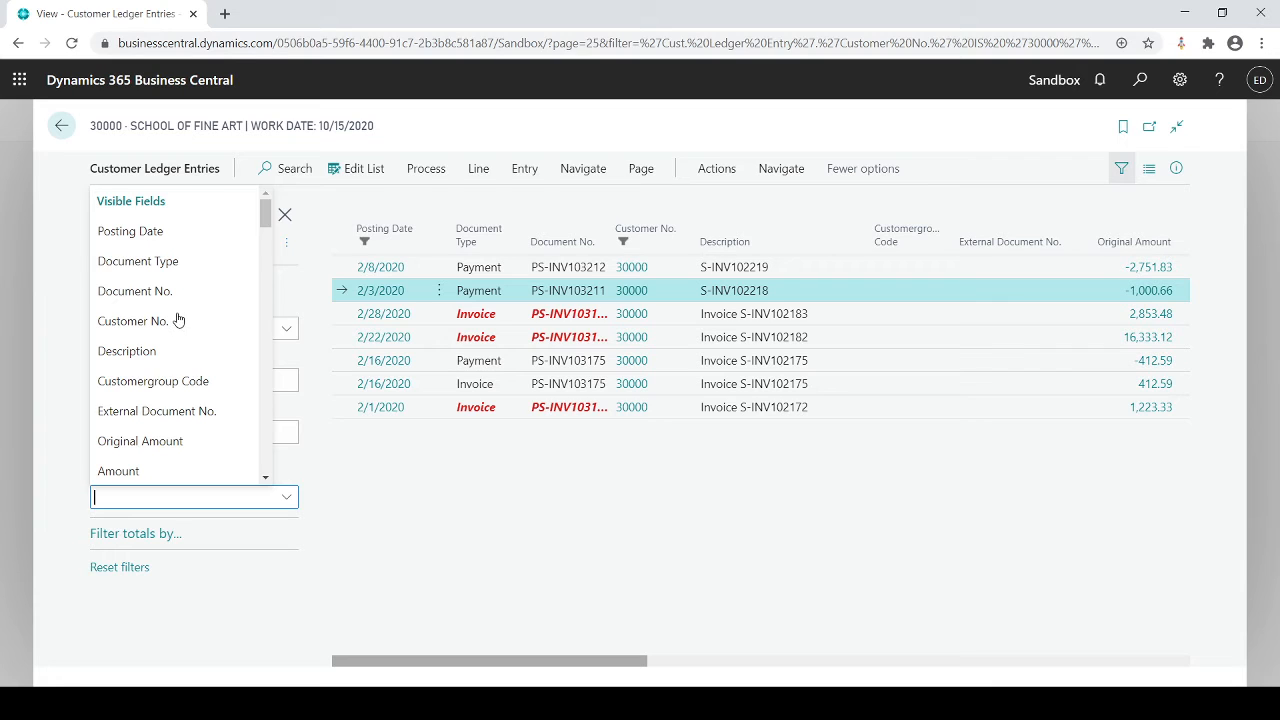
pyautogui.click(155, 263)
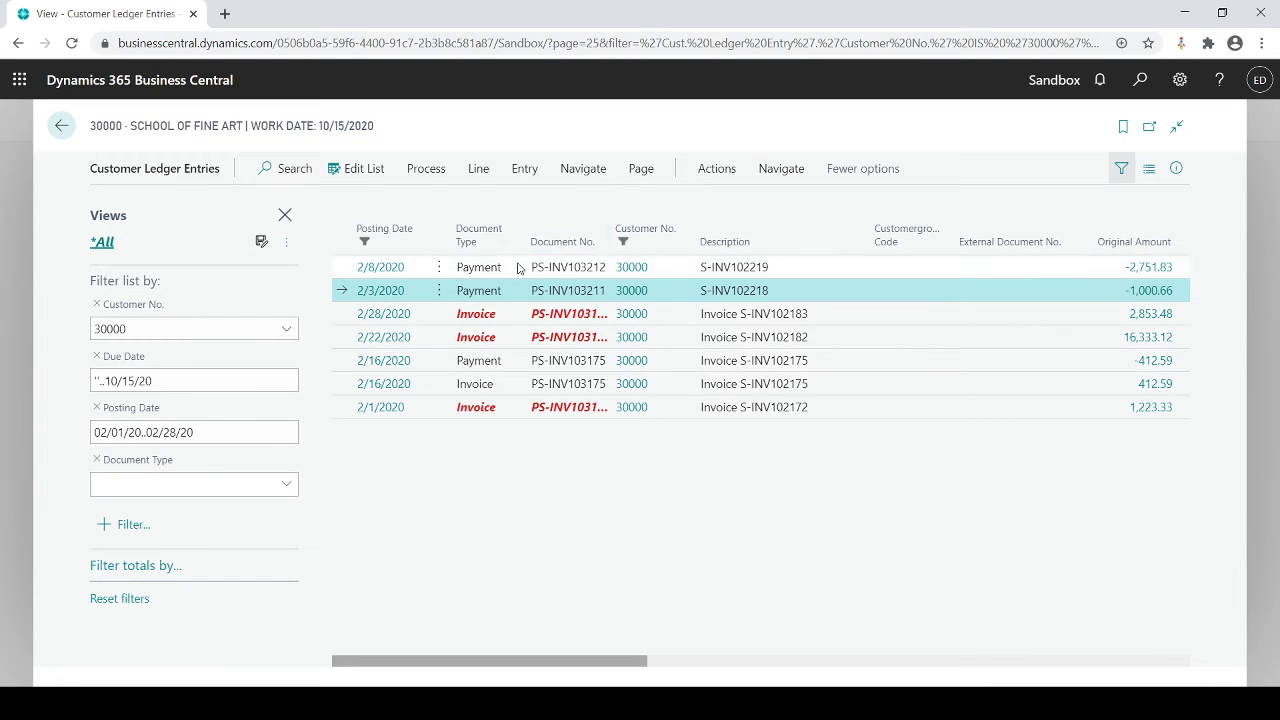
pyautogui.click(285, 485)
pyautogui.click(170, 460)
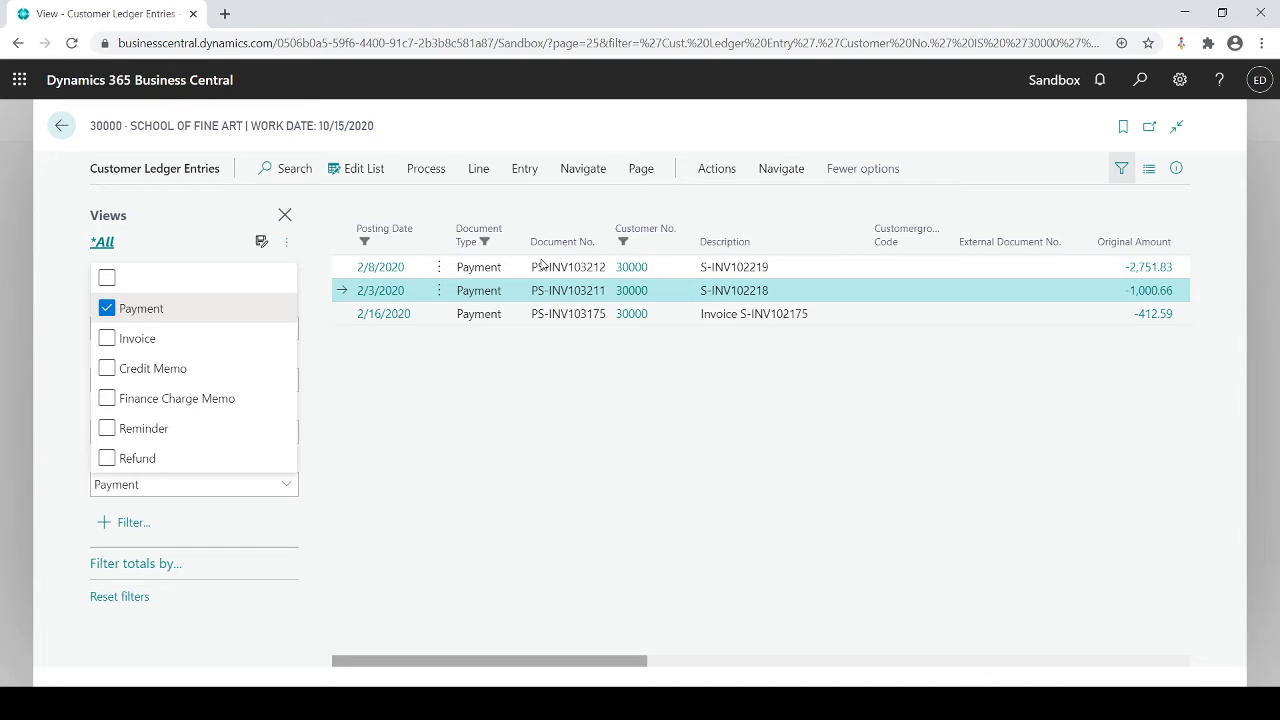
# - Switch the Document Type filter to Invoice only and close the option list
pyautogui.click(108, 310)
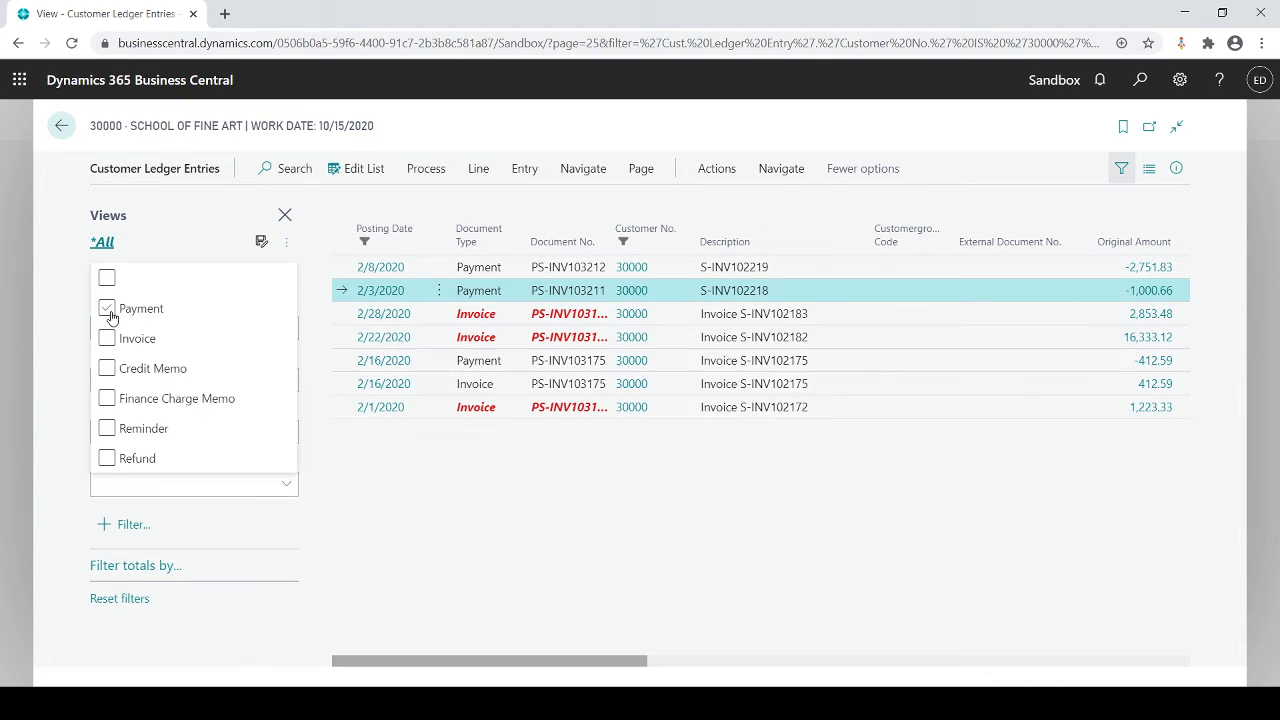
pyautogui.click(105, 346)
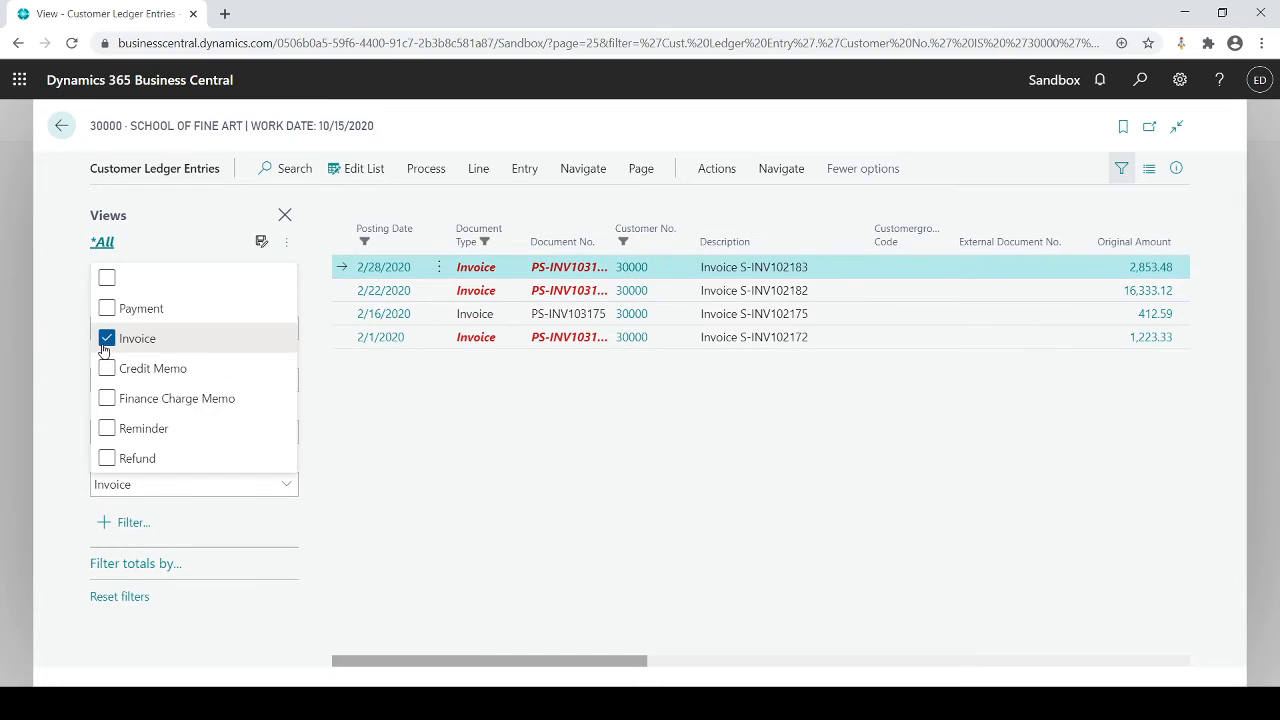
pyautogui.click(467, 411)
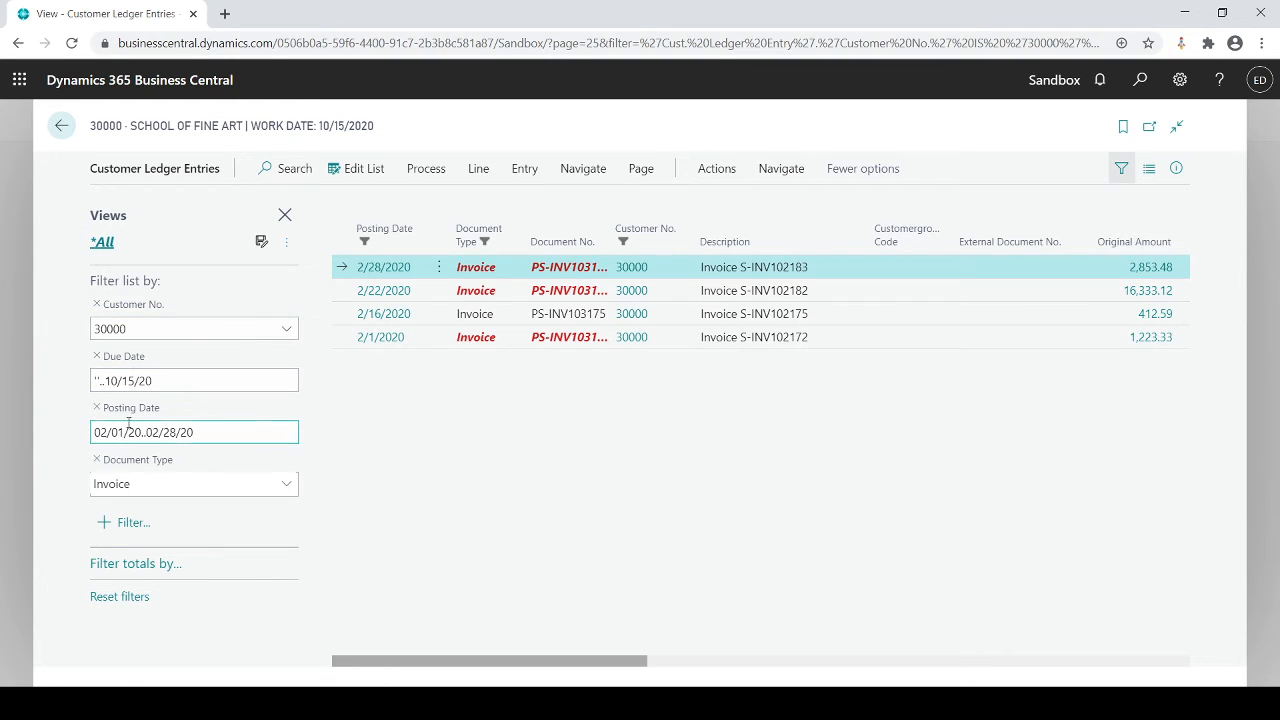
# - Re-enter the Posting Date filter range as 020120..022820
pyautogui.click(189, 428)
pyautogui.click(126, 438)
pyautogui.moveTo(138, 432); pyautogui.dragTo(143, 432)
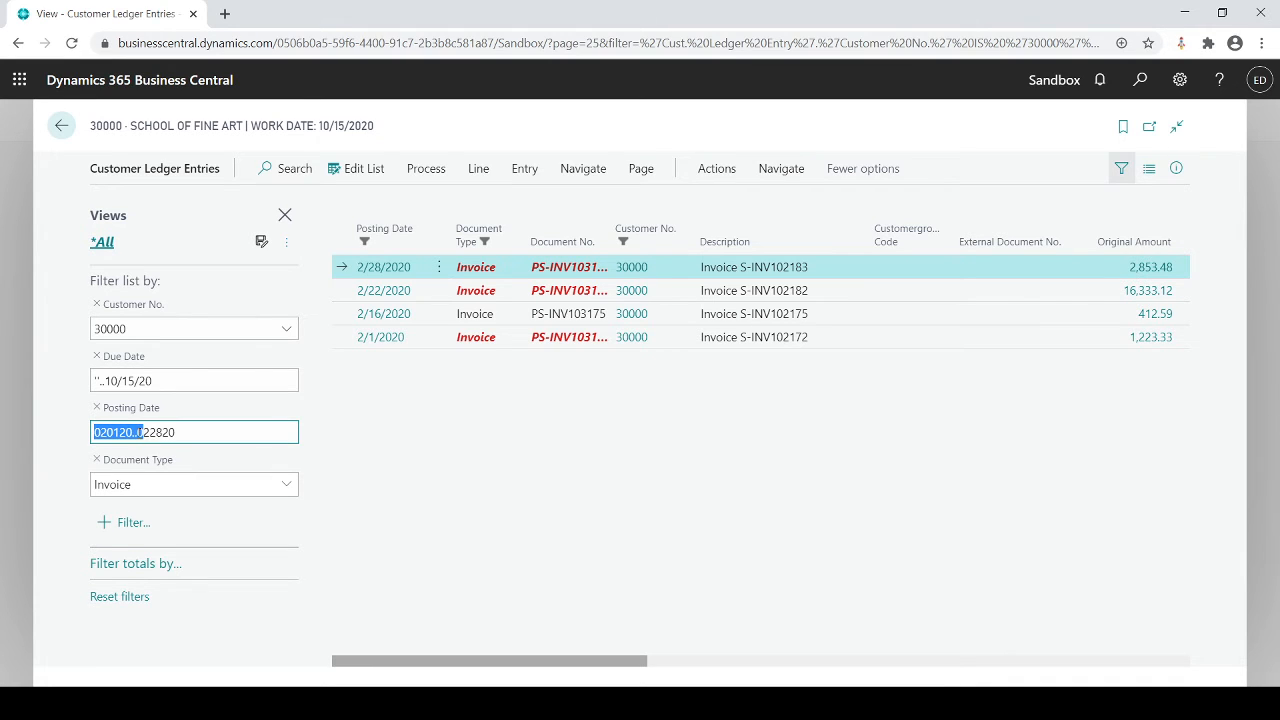
pyautogui.click(138, 432)
# - Remove the Customer No., Due Date, Posting Date and Document Type filters from the customer ledger entries
pyautogui.click(98, 308)
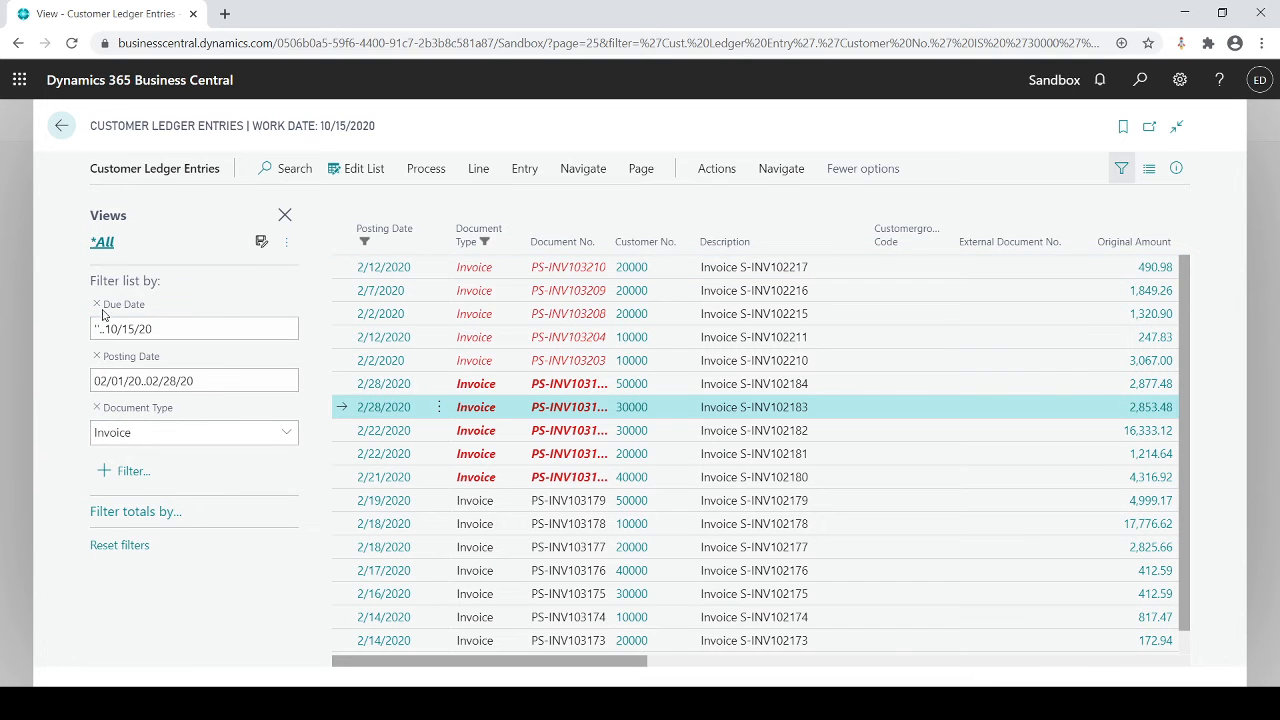
pyautogui.click(99, 306)
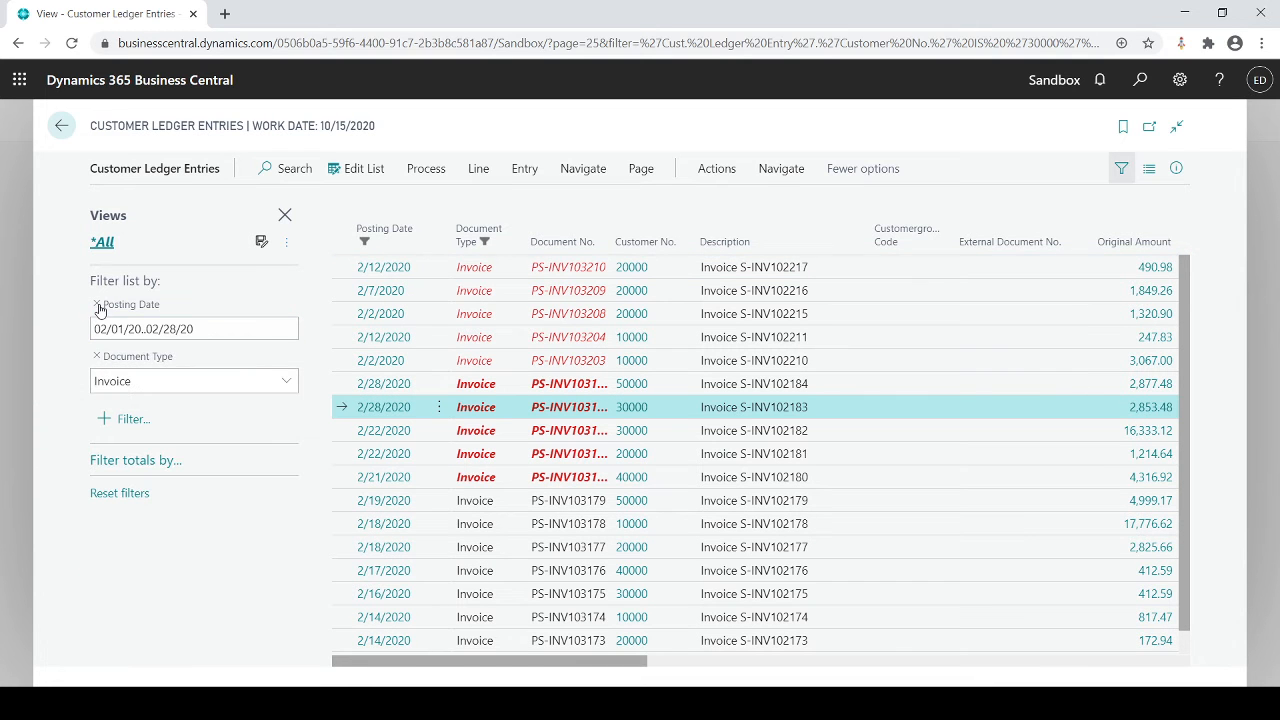
pyautogui.click(98, 305)
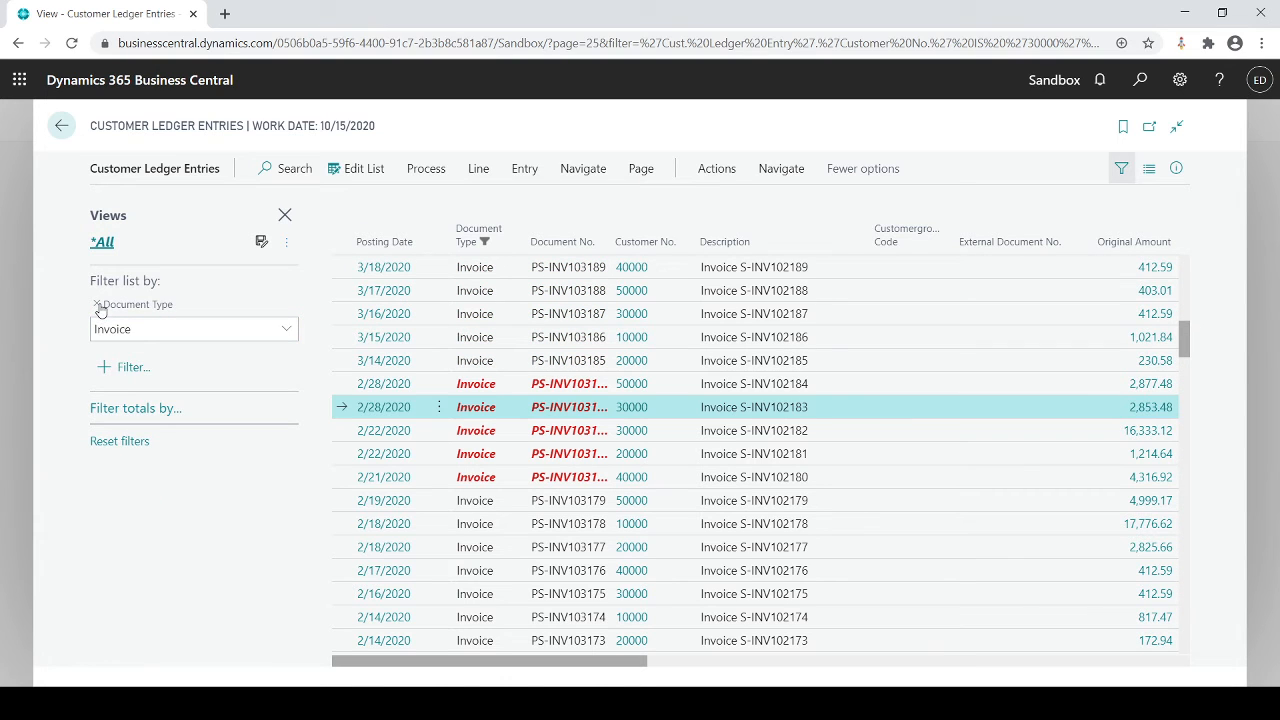
pyautogui.click(98, 305)
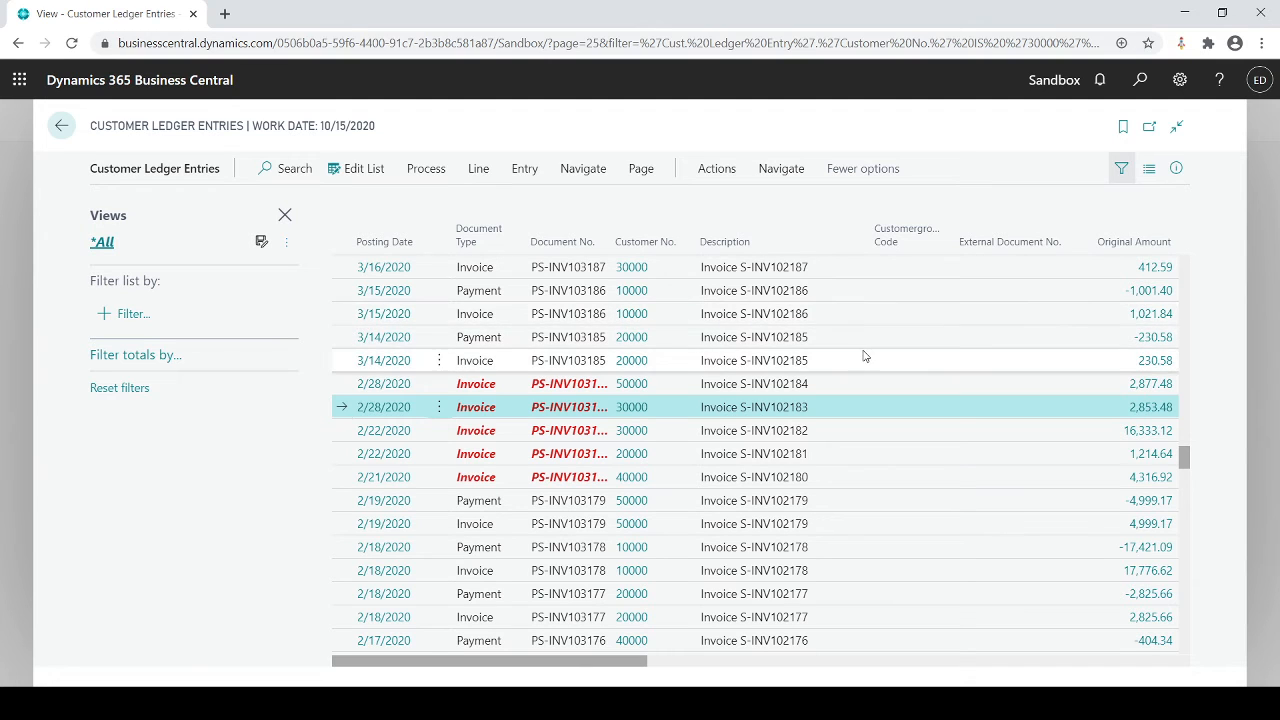
# - Add an External Document No. filter of '' to find ledger entries with a blank value, and look through the list
pyautogui.moveTo(975, 256)
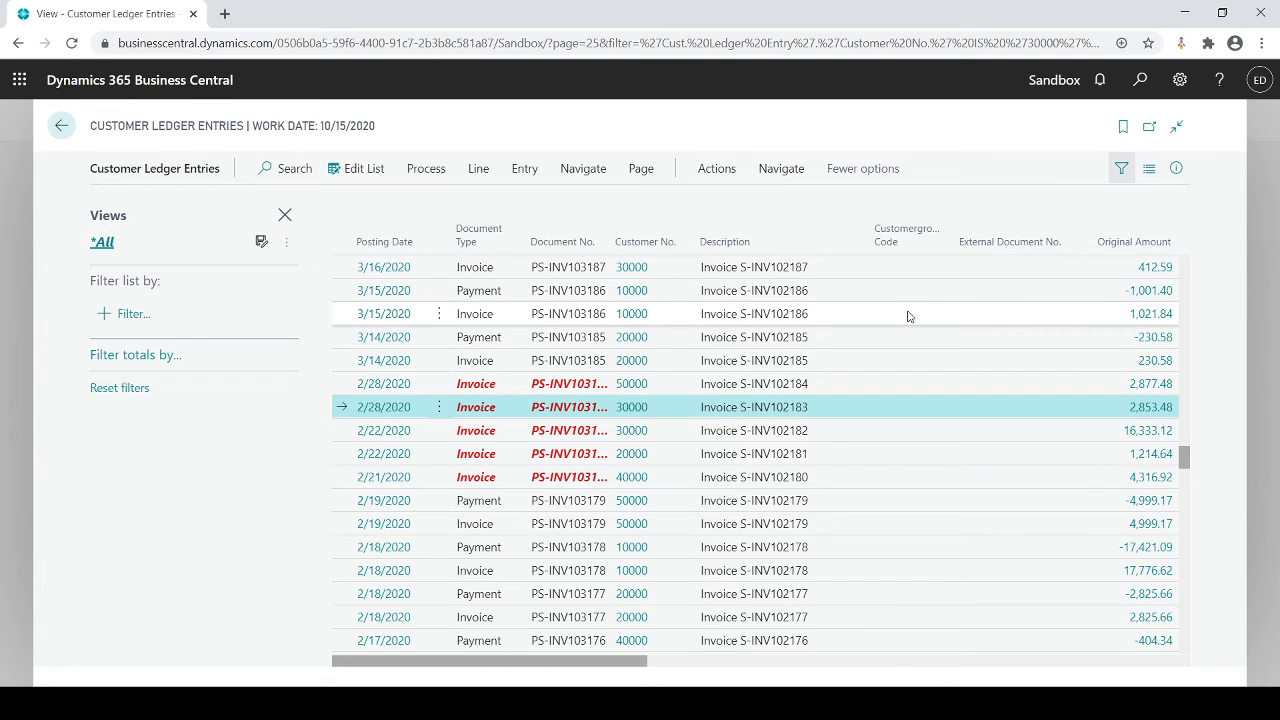
pyautogui.click(120, 316)
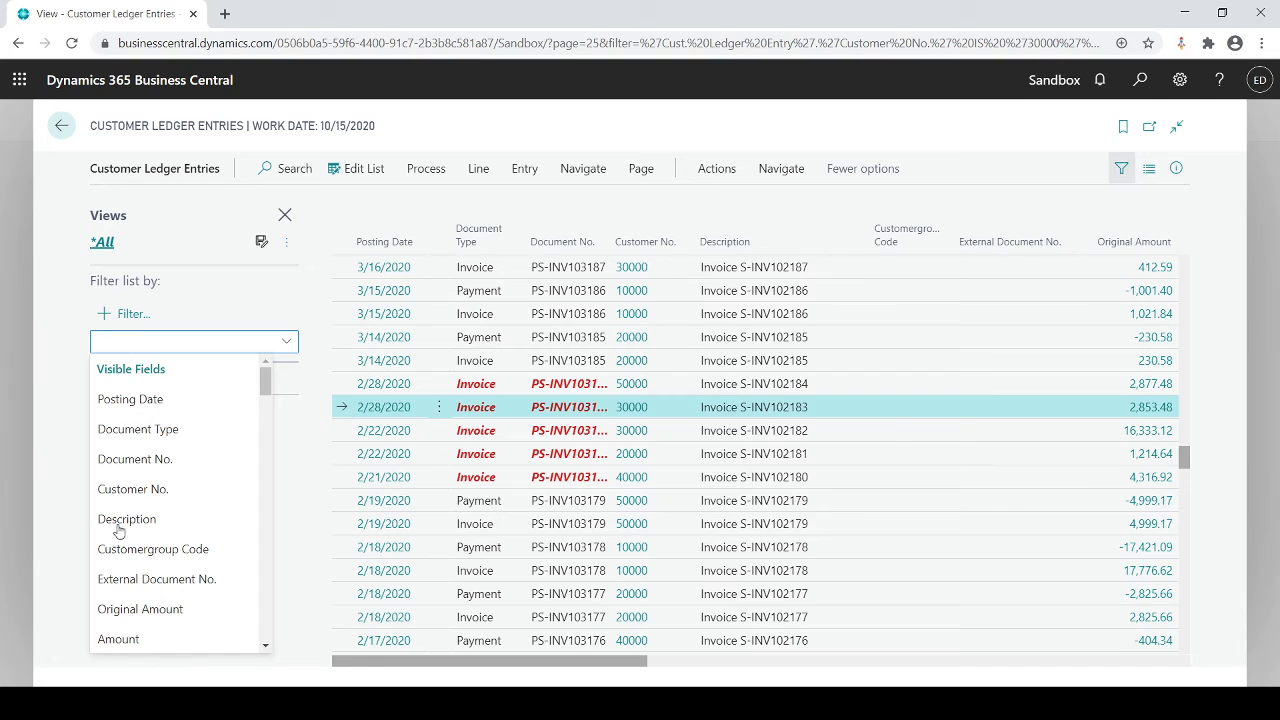
pyautogui.click(117, 580)
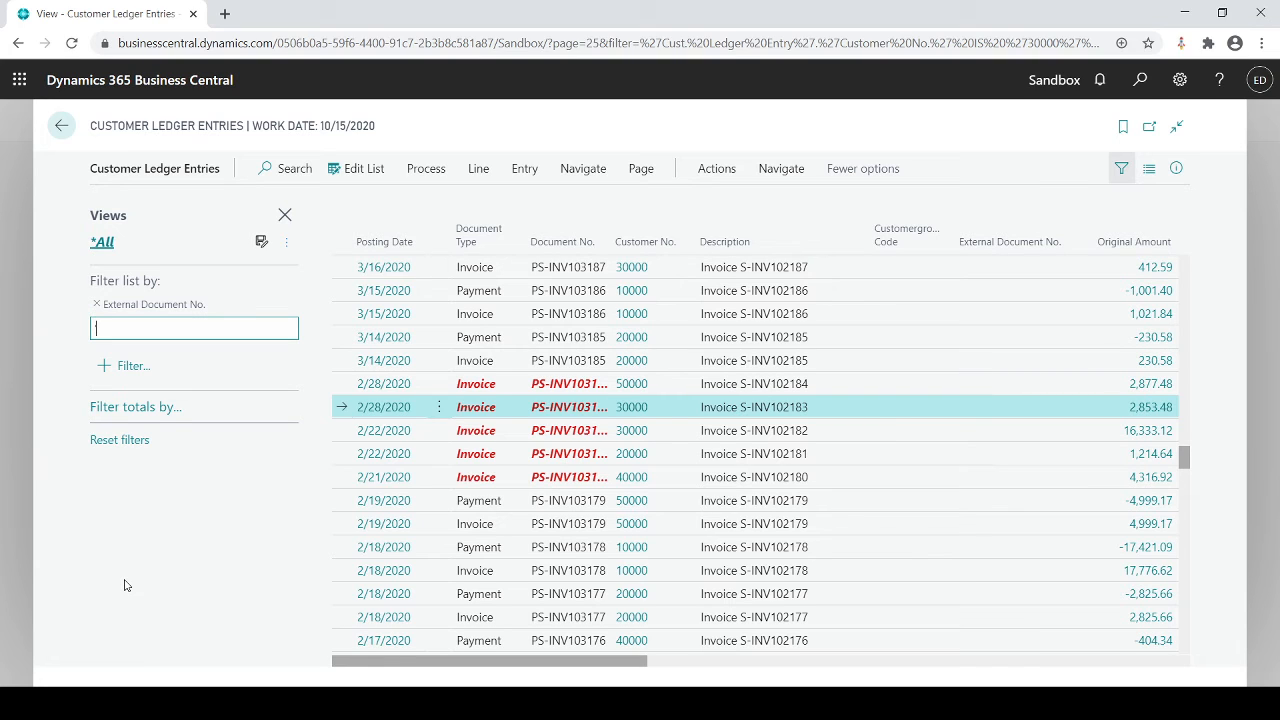
pyautogui.write("'")
pyautogui.press('Return')
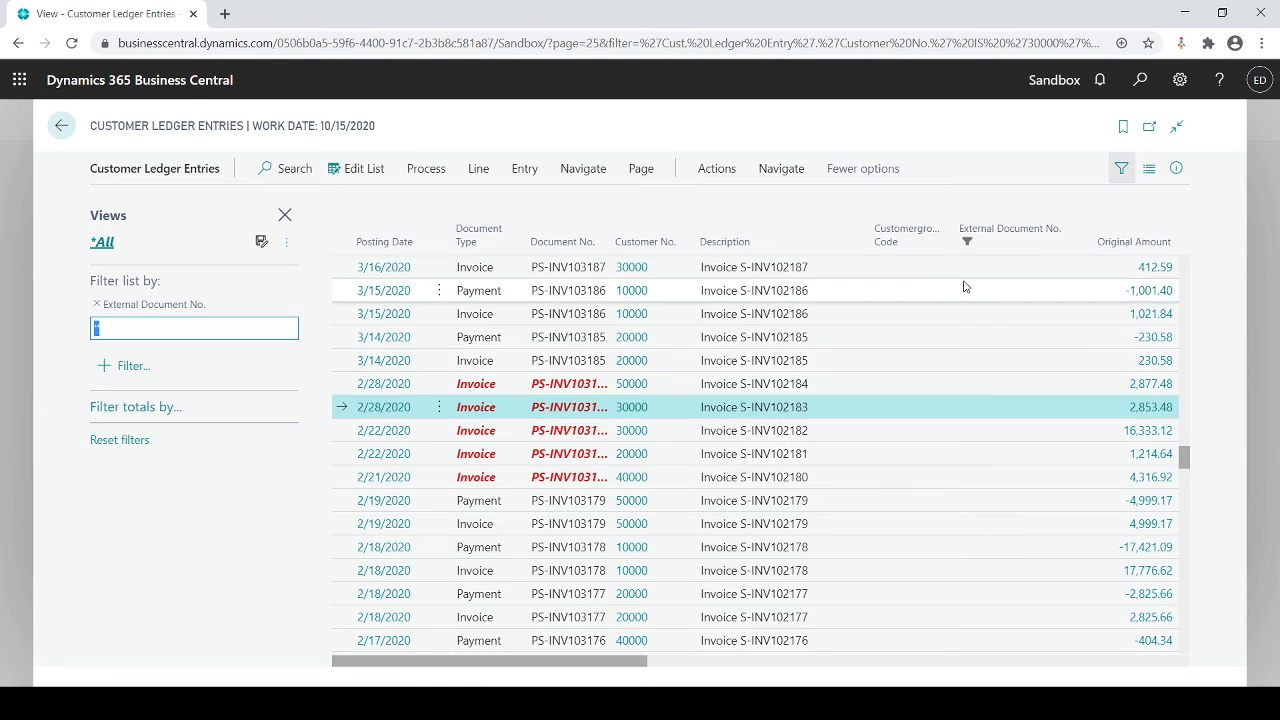
pyautogui.scroll(-3, 1003, 478)
pyautogui.scroll(3, 1003, 478)
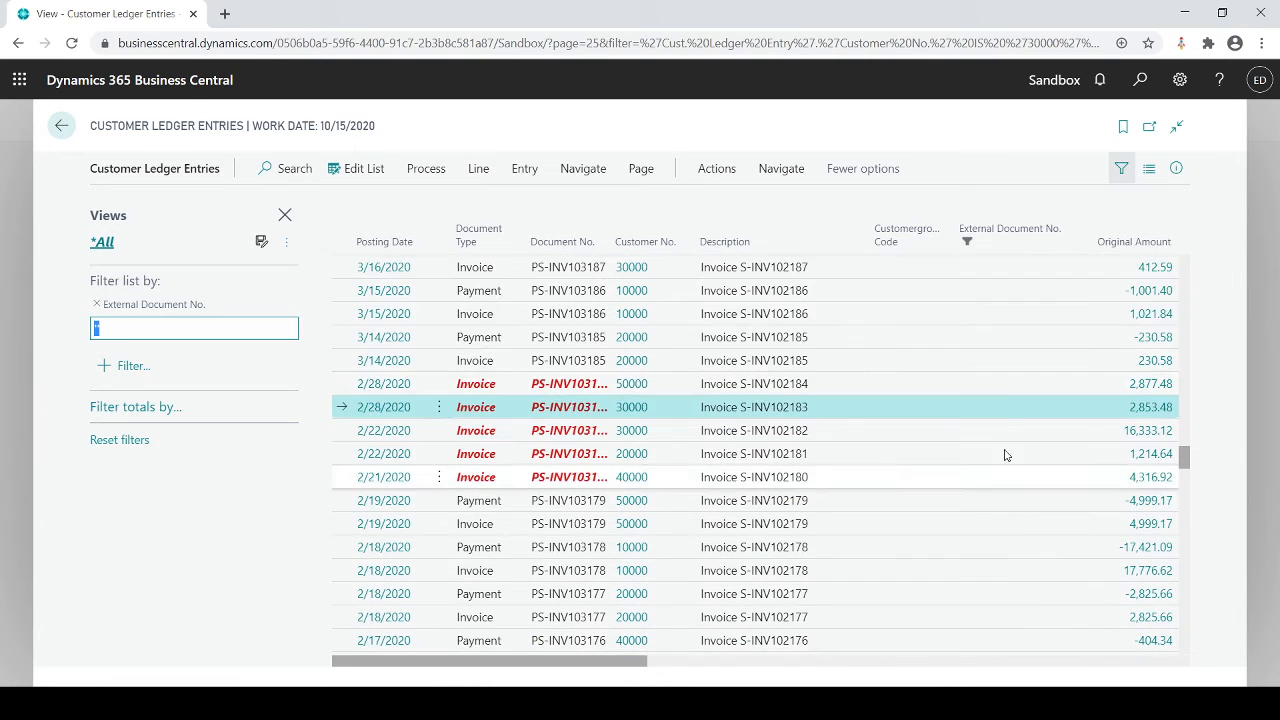
pyautogui.scroll(10, 990, 520)
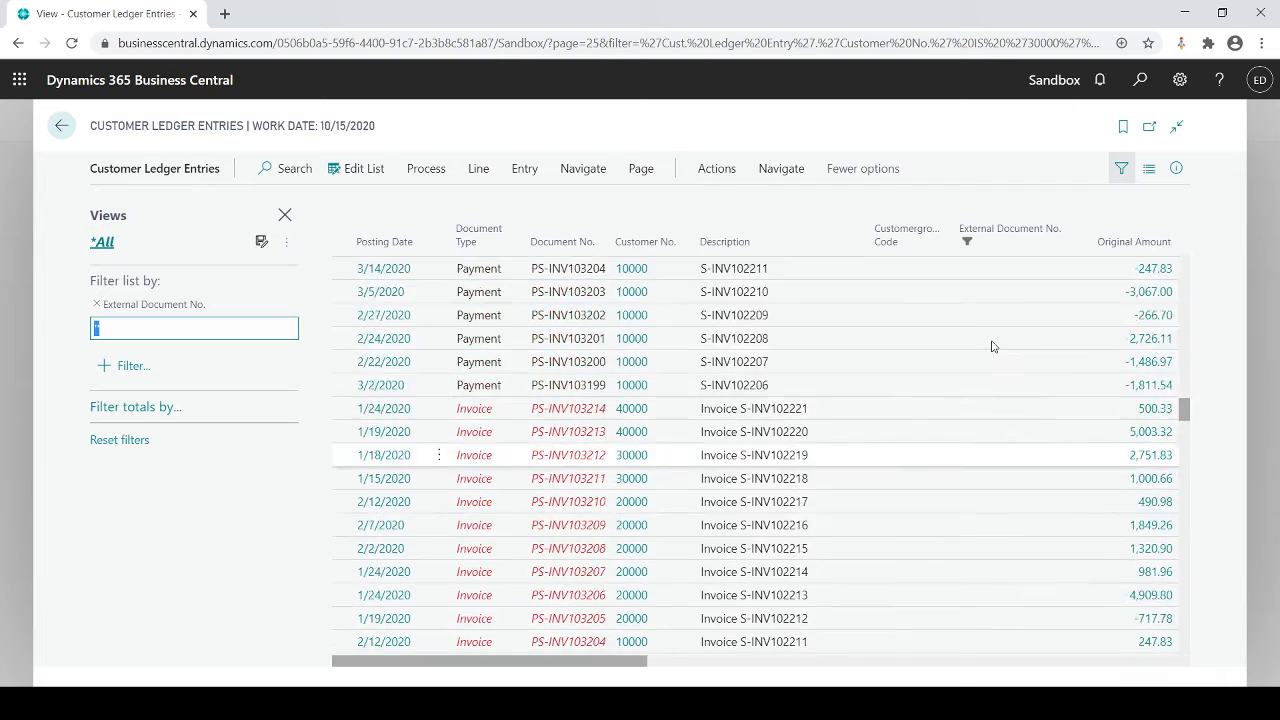
# - Change the External Document No. filter to <>'' to show only the ledger entries with a non-blank value
pyautogui.click(968, 245)
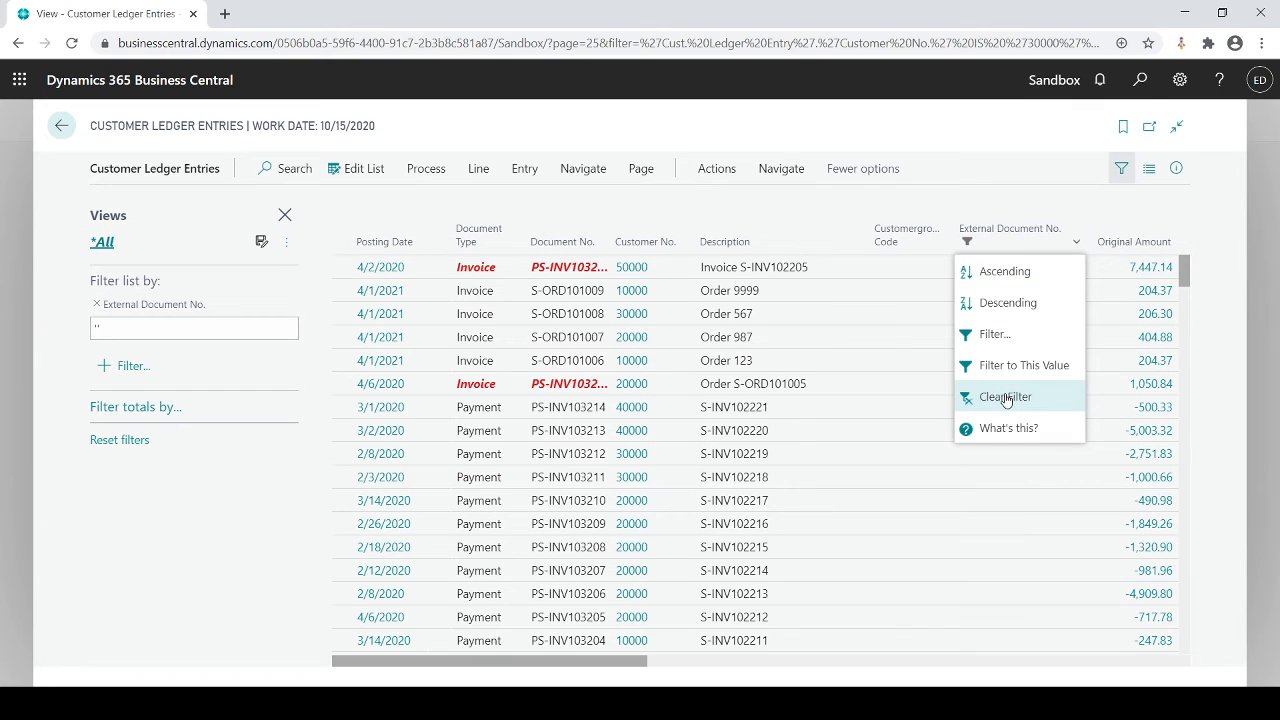
pyautogui.click(995, 334)
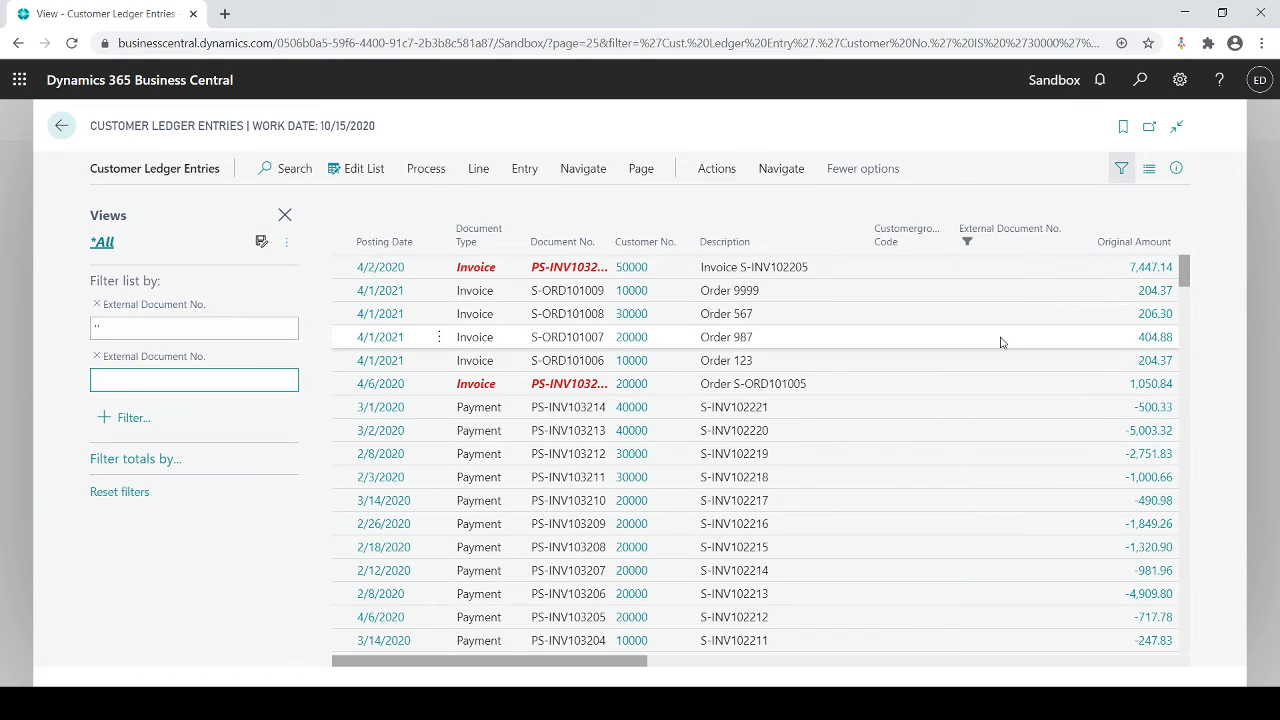
pyautogui.click(107, 330)
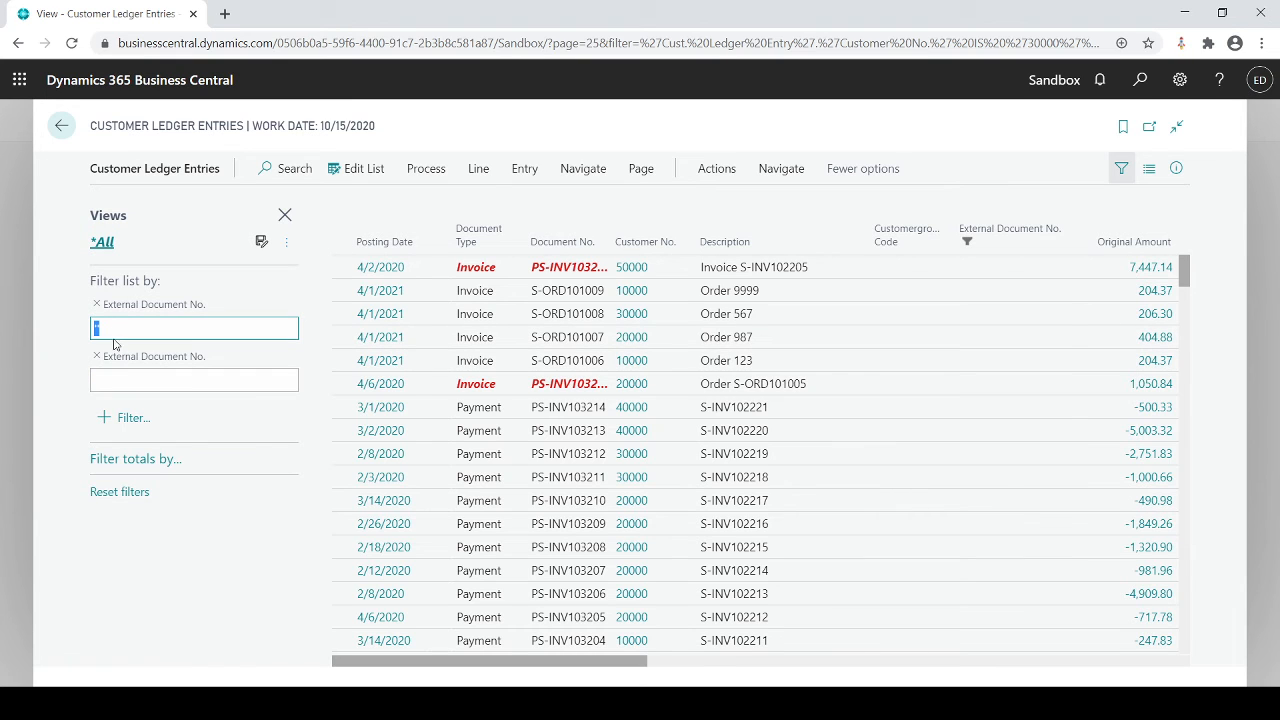
pyautogui.write('<>')
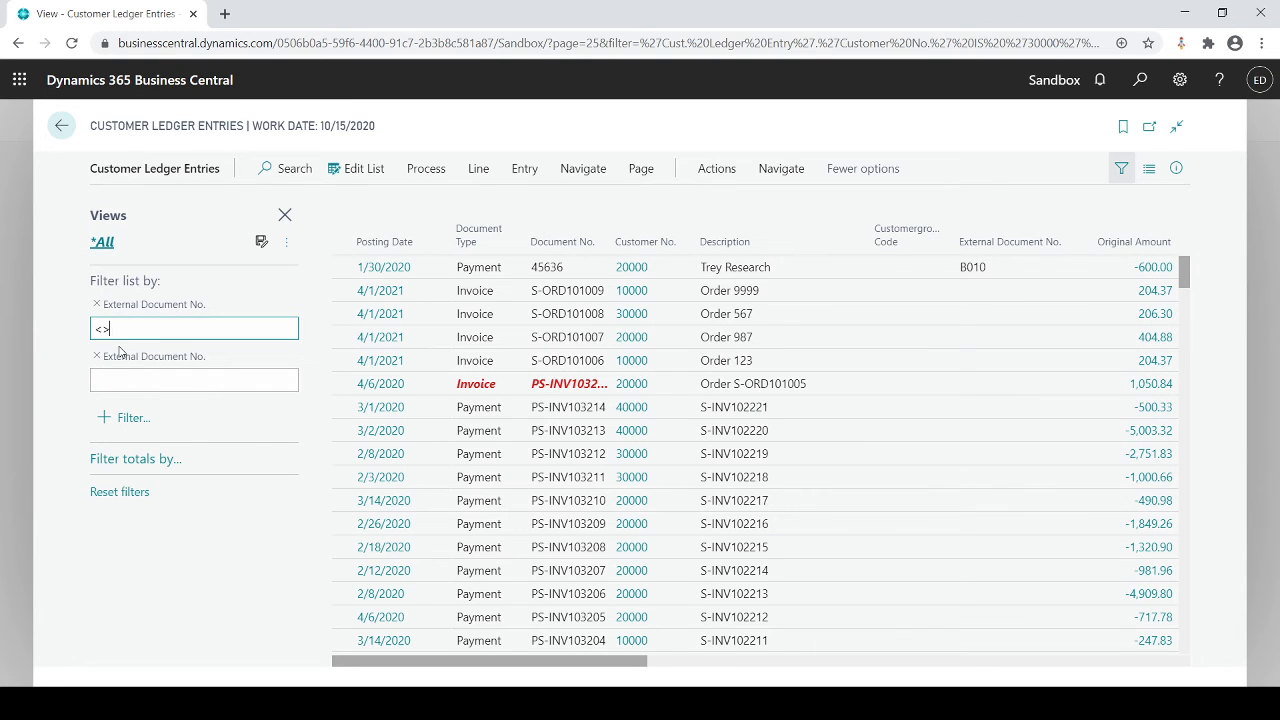
pyautogui.write("''")
pyautogui.press('Return')
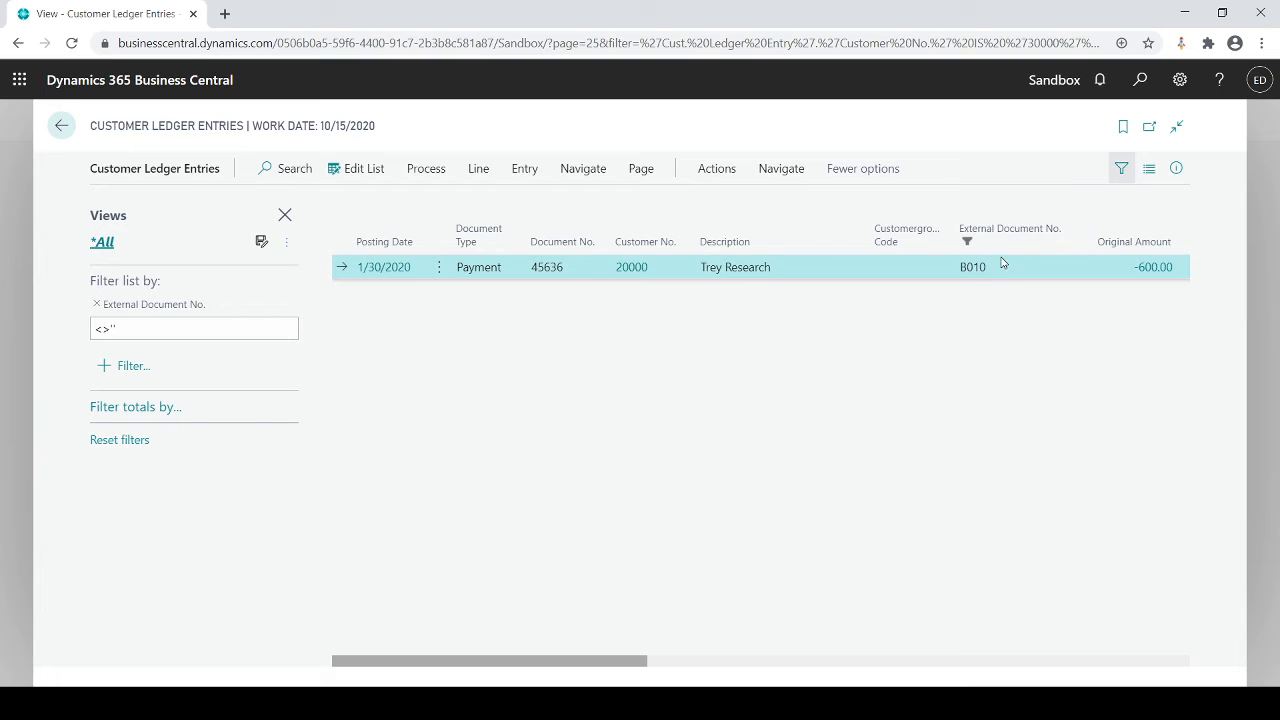
# - Clear the External Document No. filter value and enter <>'' in it again
pyautogui.moveTo(976, 254)
pyautogui.click(104, 328)
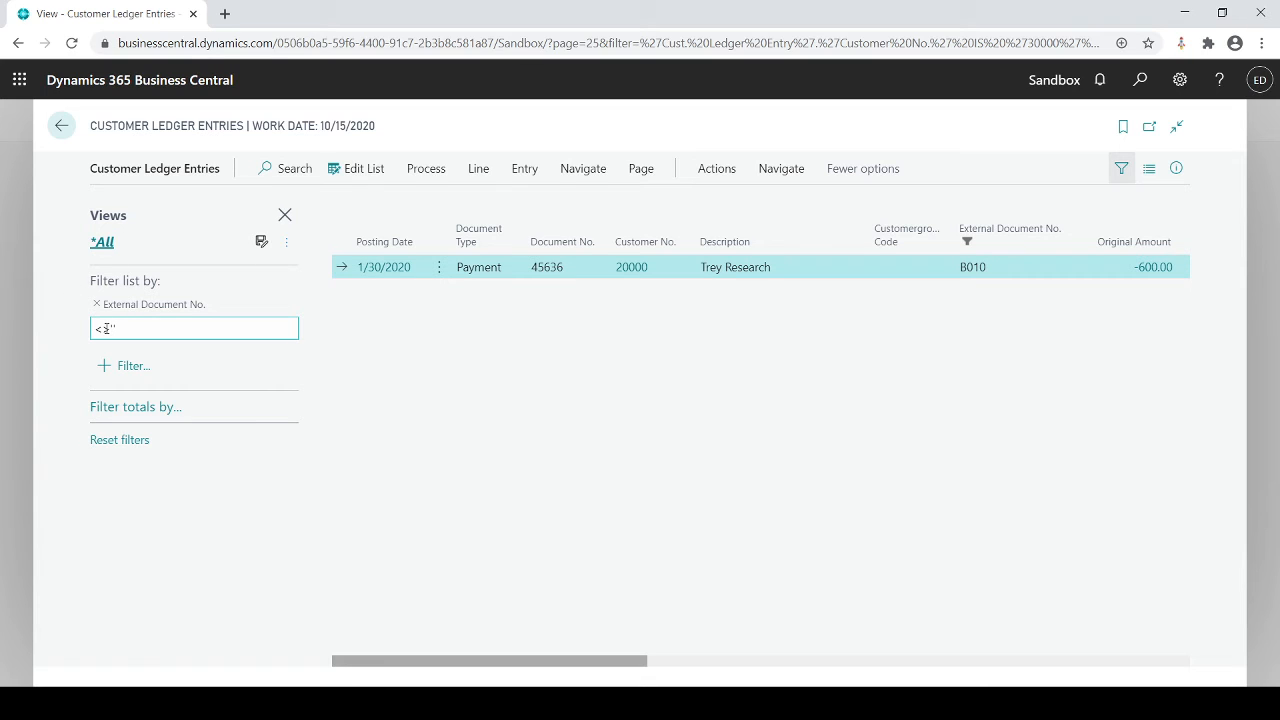
pyautogui.click(118, 328)
pyautogui.click(118, 328)
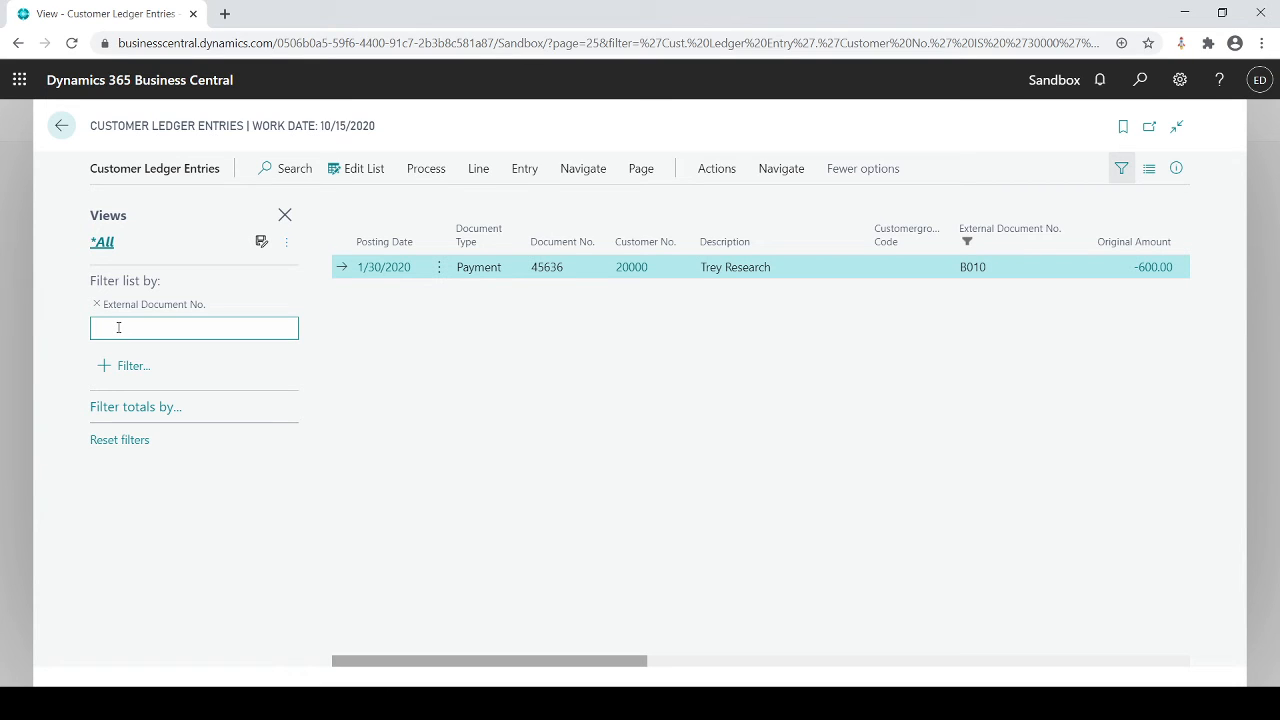
pyautogui.write("<>''")
# - Return to the Customers list and view the fields available for filtering totals
pyautogui.click(120, 159)
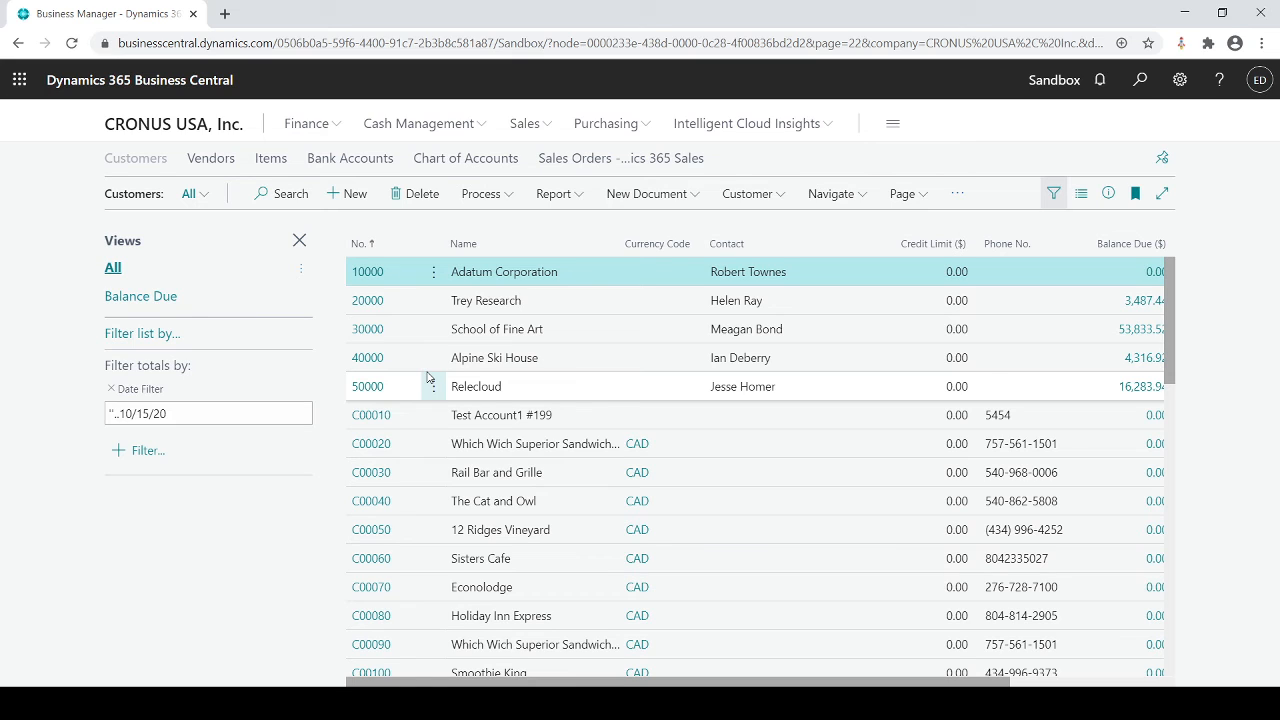
pyautogui.click(147, 451)
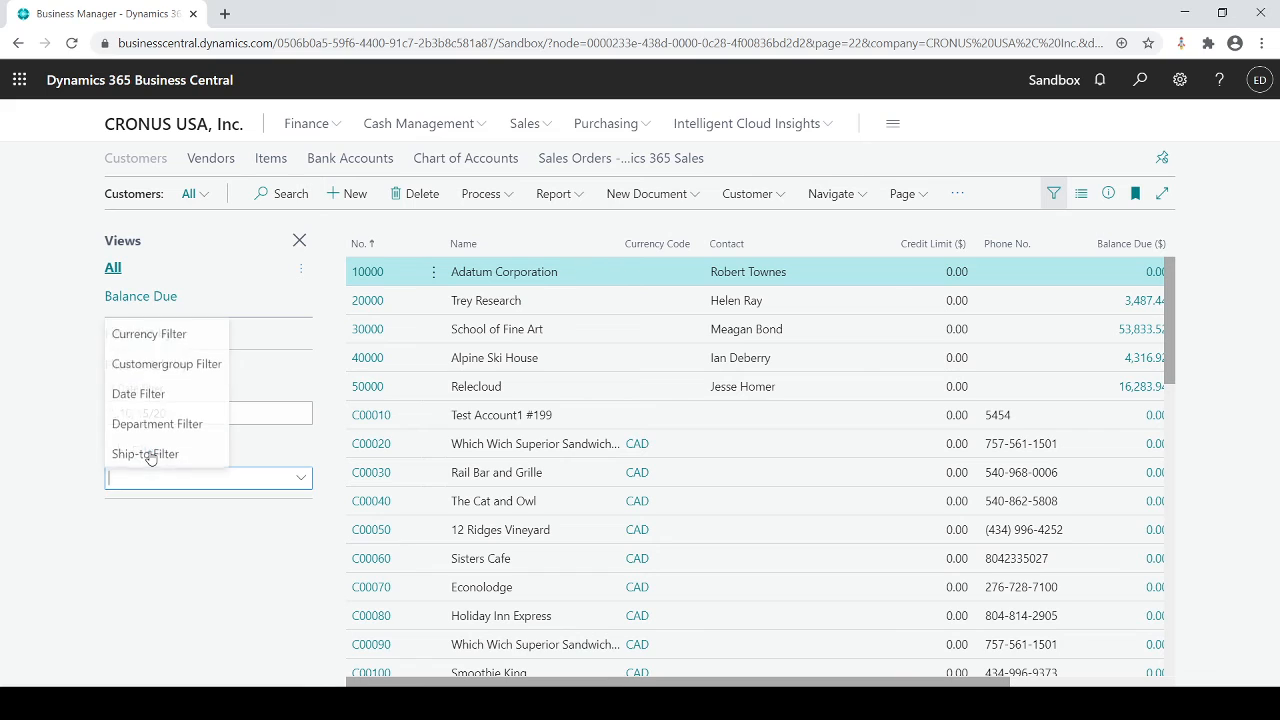
pyautogui.click(36, 463)
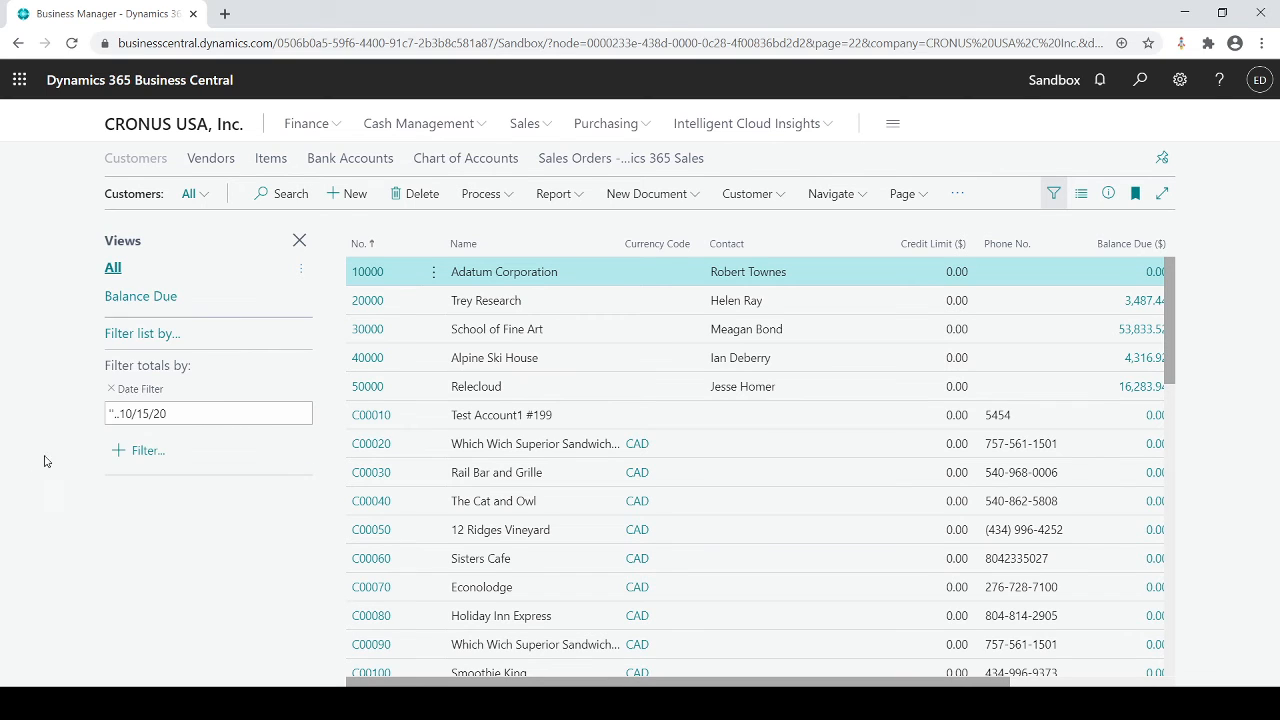
# - Try filtering the customer list by Name with 540*, and remove that filter
pyautogui.click(131, 340)
pyautogui.click(130, 366)
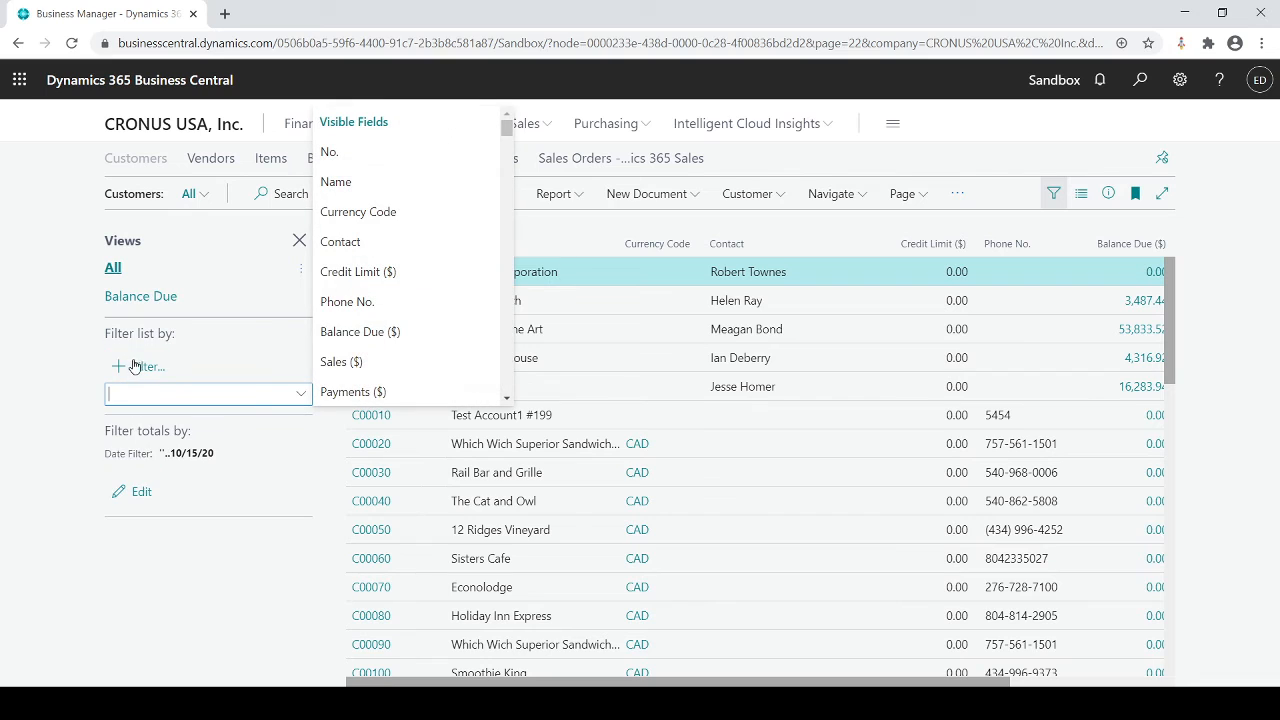
pyautogui.click(340, 184)
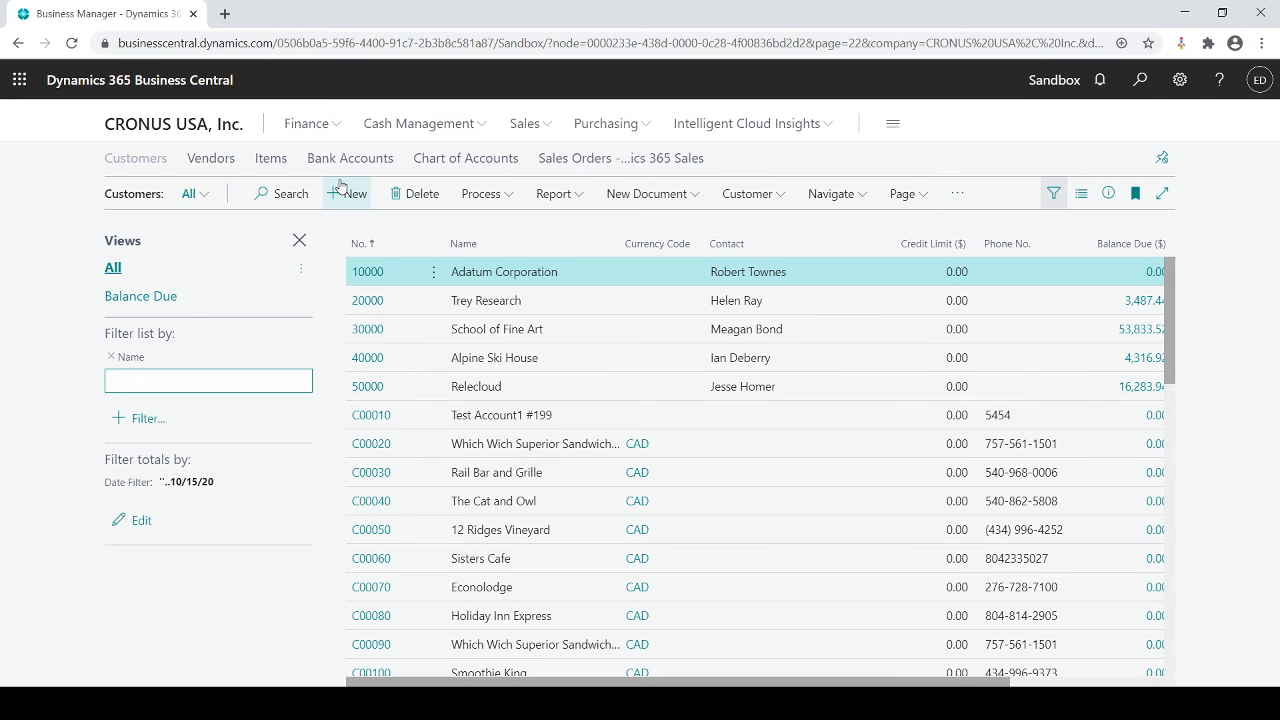
pyautogui.write('540*')
pyautogui.click(130, 381)
pyautogui.press('BackSpace')
pyautogui.press('Return')
pyautogui.click(184, 378)
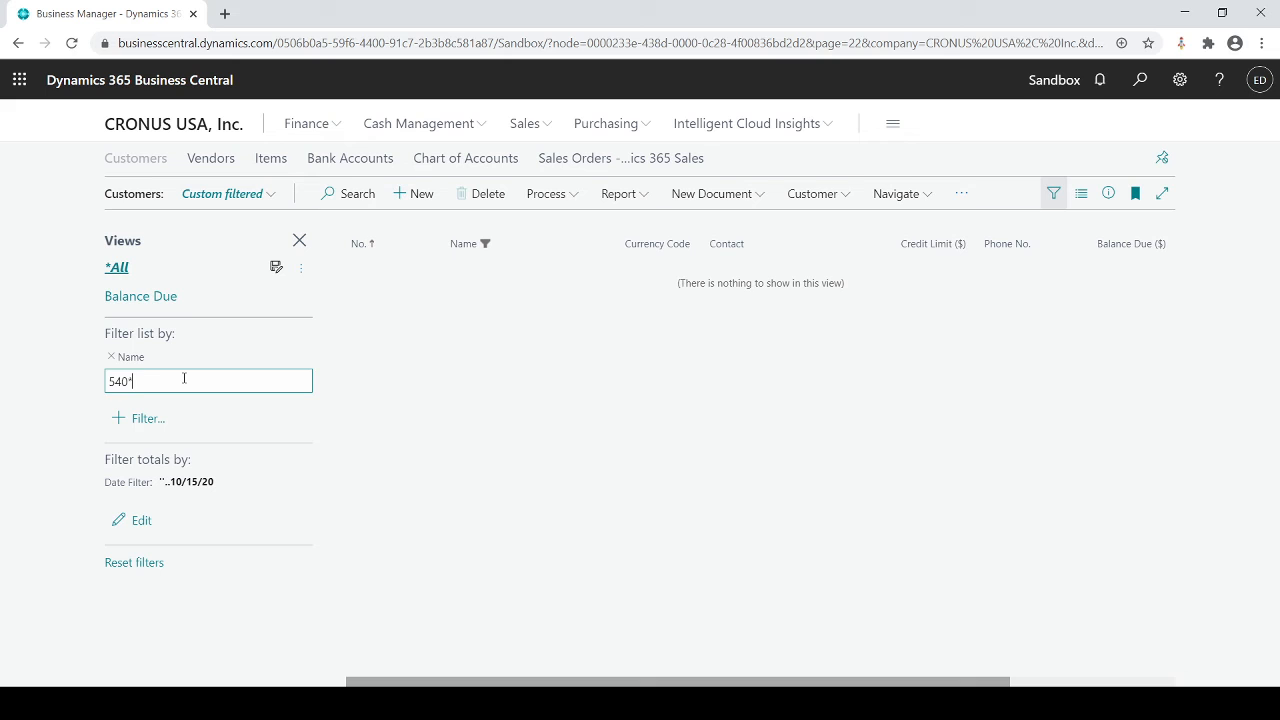
pyautogui.click(112, 357)
# - Add a Phone No. filter of 540* to the customer list
pyautogui.click(125, 365)
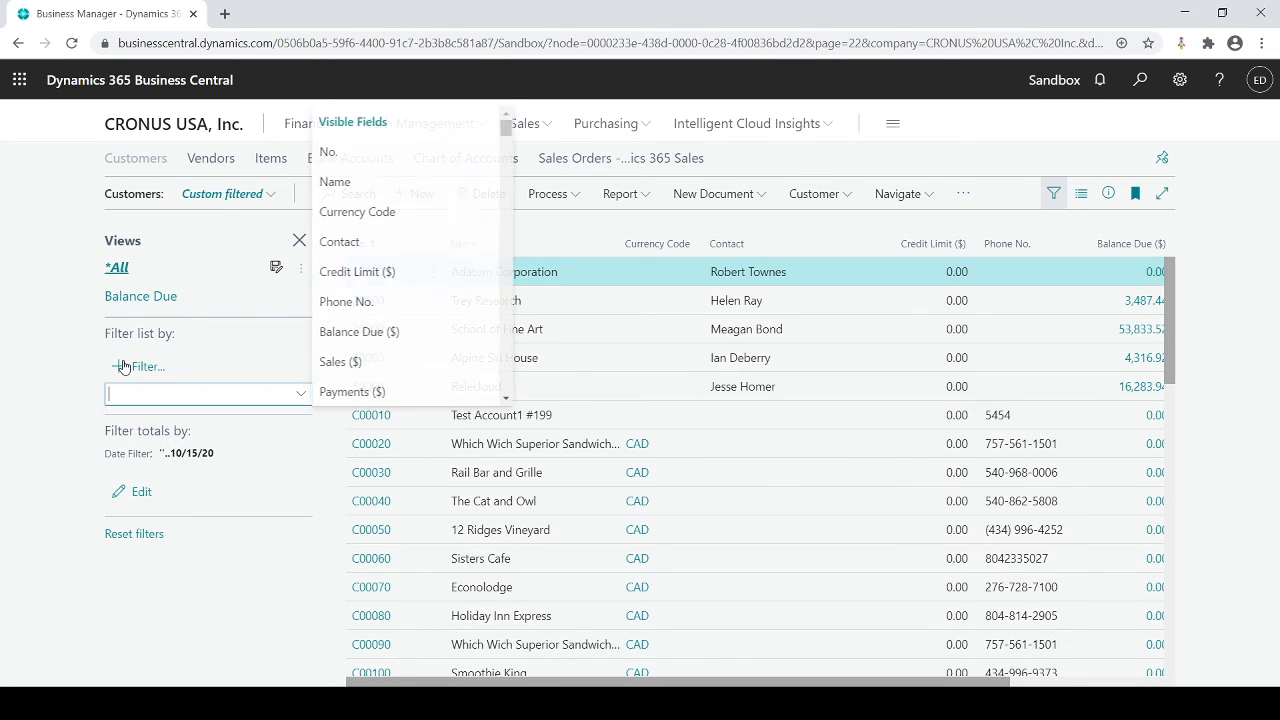
pyautogui.click(347, 302)
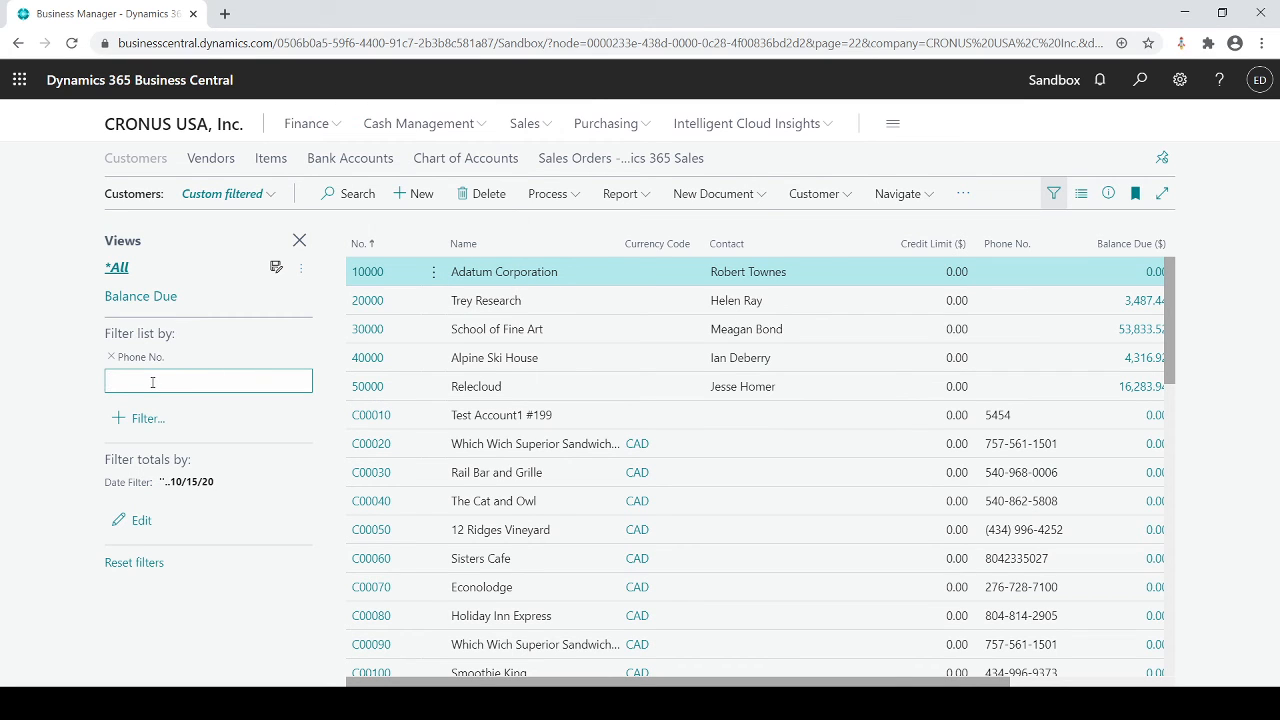
pyautogui.write('540*')
pyautogui.press('Return')
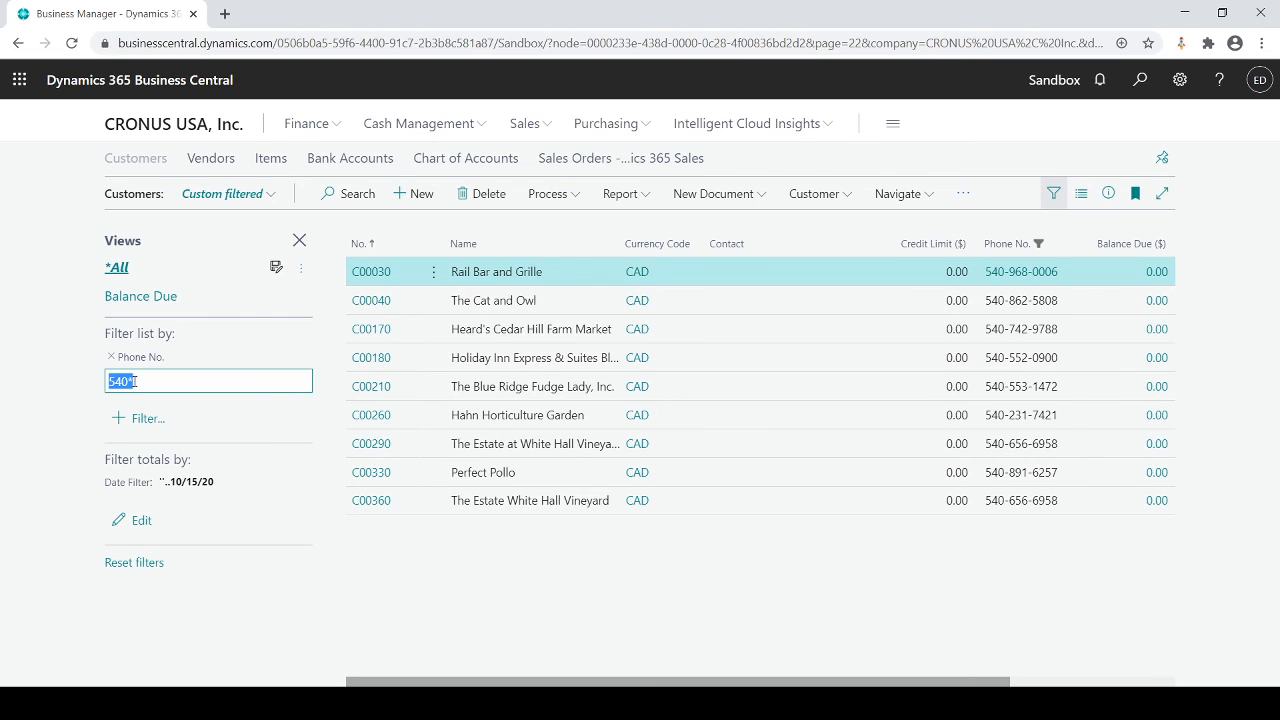
# - Save the filtered customer list as a view named 540 Customers, and switch to the Balance Due view and back
pyautogui.click(276, 268)
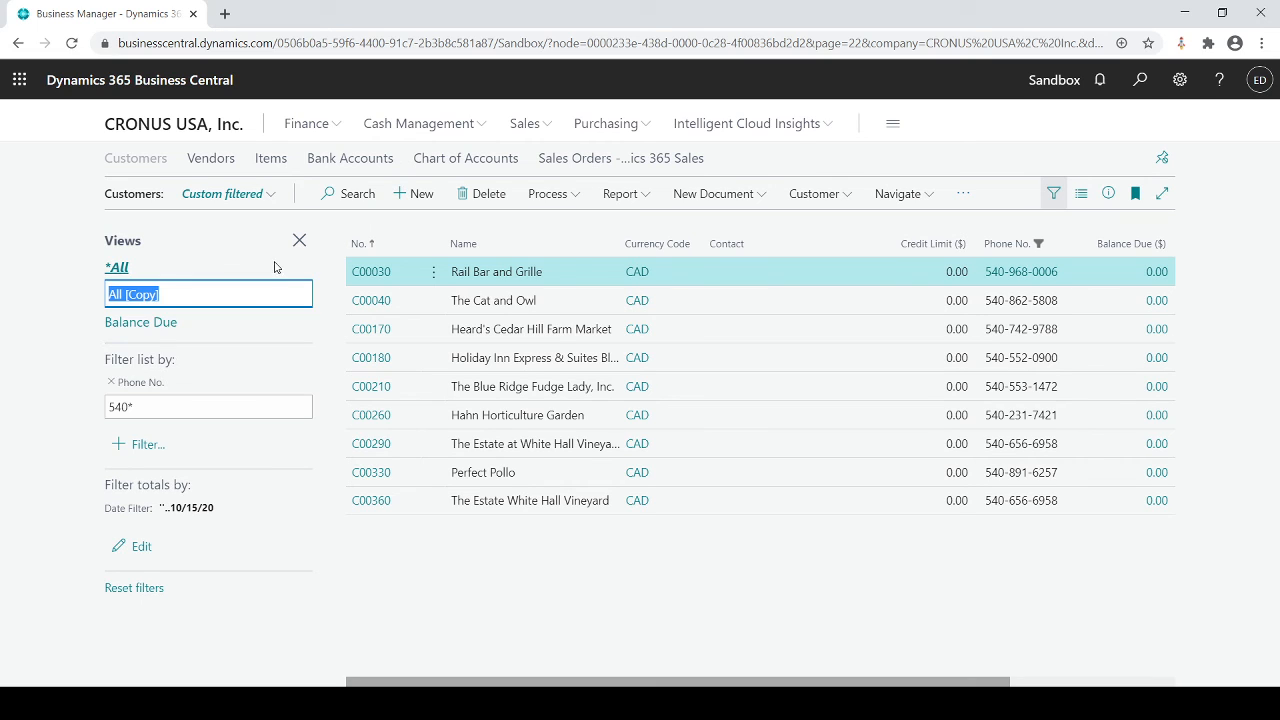
pyautogui.write('540 Customers')
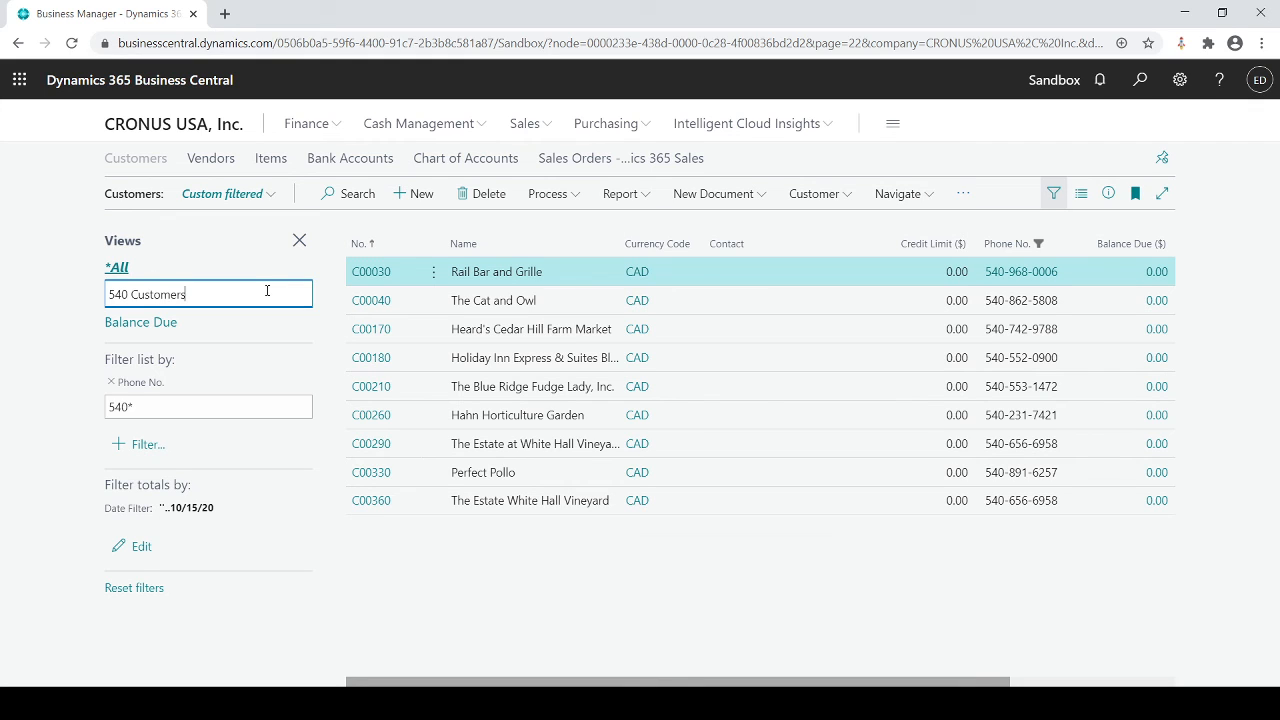
pyautogui.press('Return')
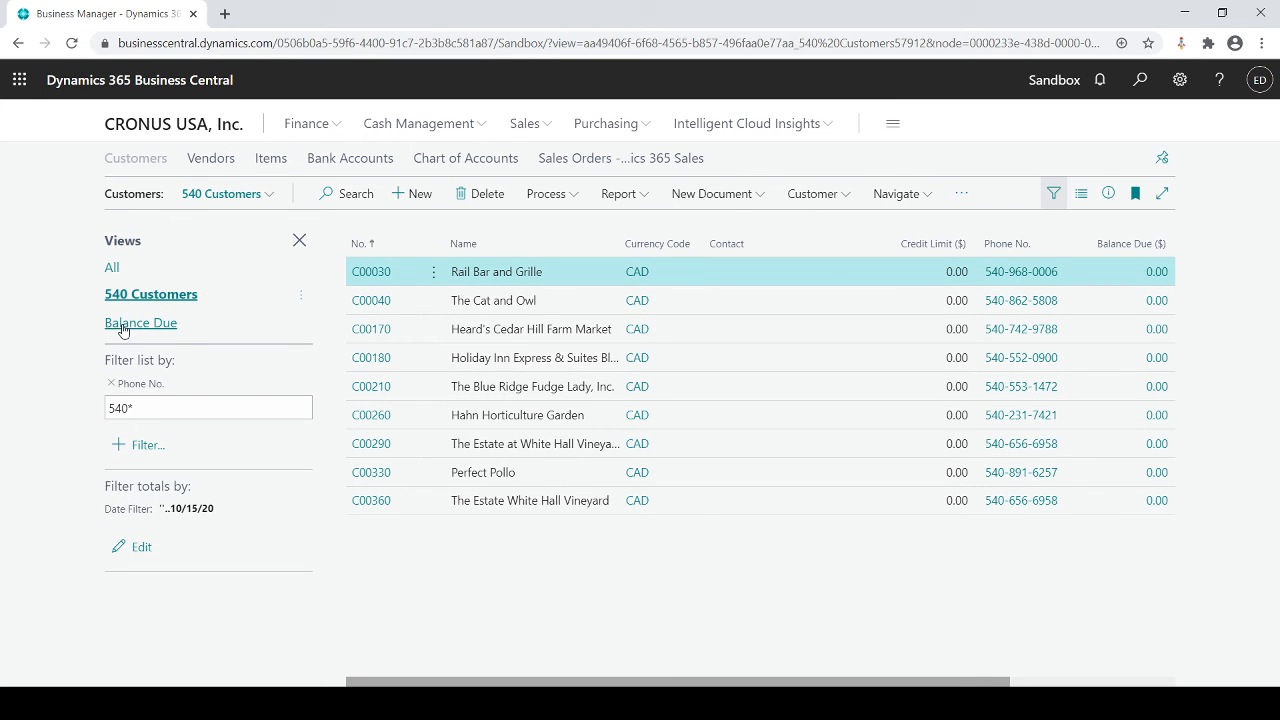
pyautogui.click(123, 331)
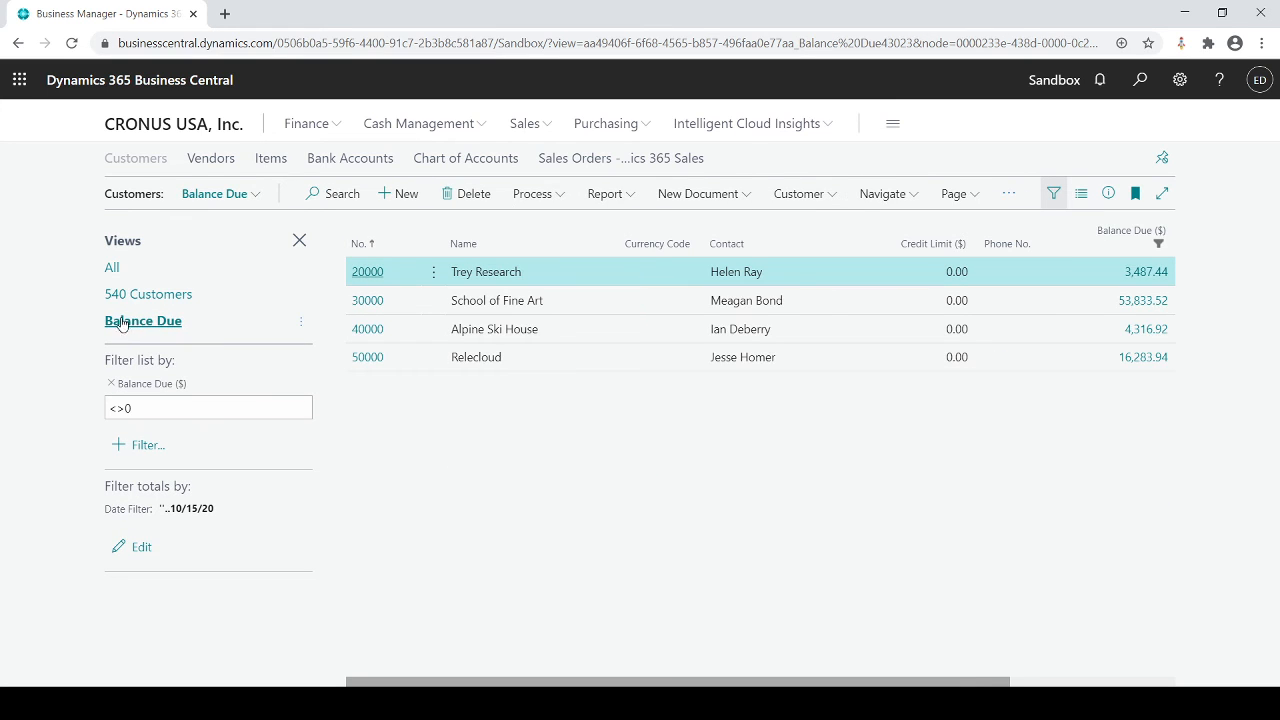
pyautogui.click(121, 301)
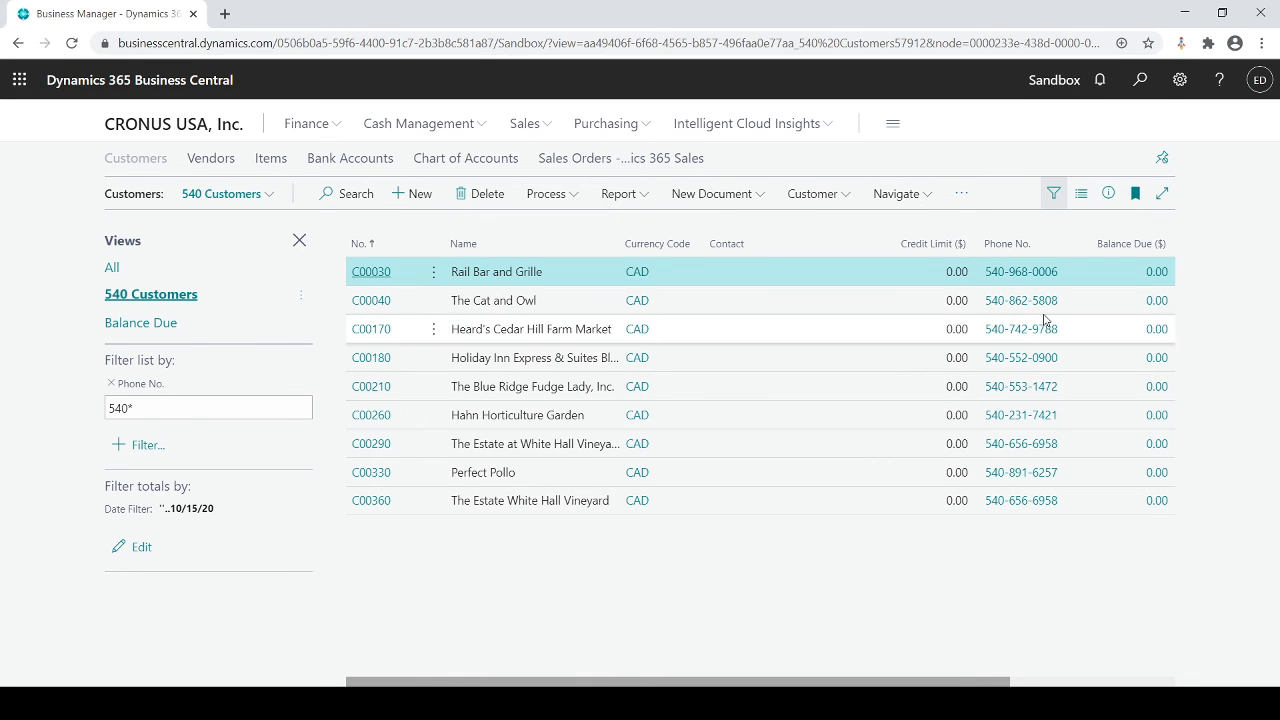
# - Set the Phone No. filter of the 540 Customers view to *6, and remove the filter from the list
pyautogui.click(140, 408)
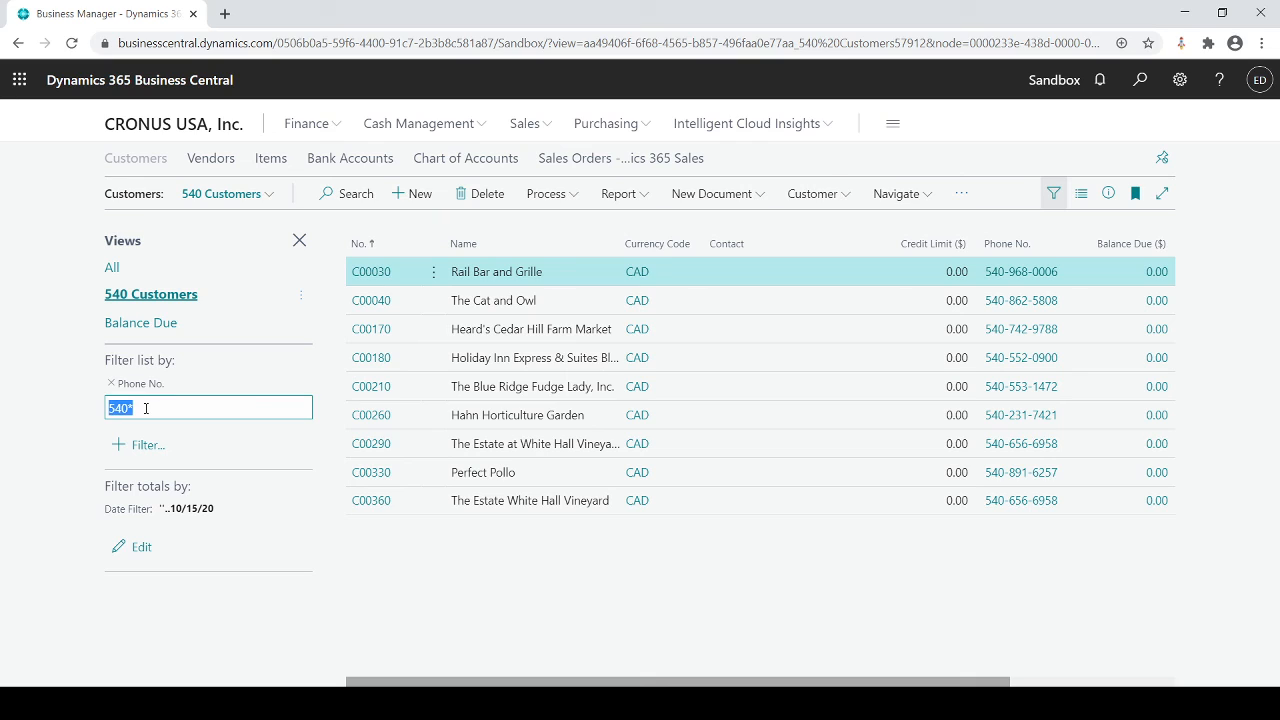
pyautogui.click(145, 409)
pyautogui.press('BackSpace')
pyautogui.press('BackSpace')
pyautogui.press('BackSpace')
pyautogui.press('BackSpace')
pyautogui.write('*6')
pyautogui.press('Return')
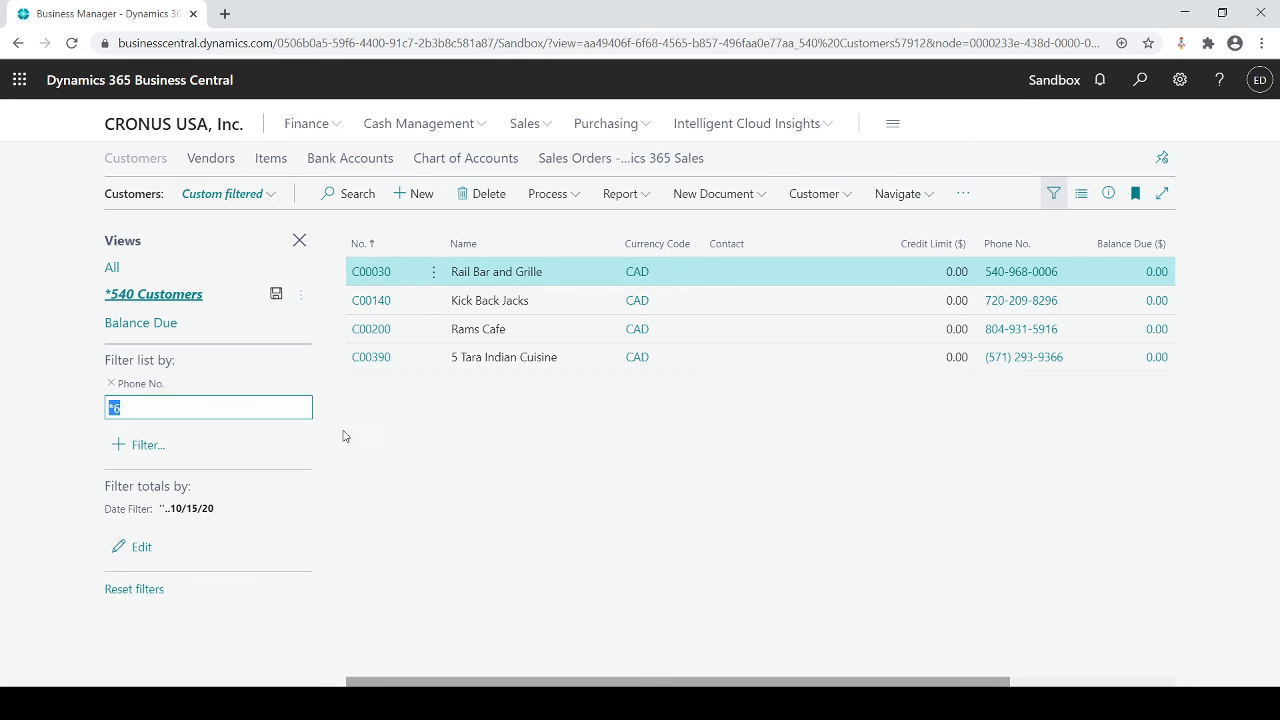
pyautogui.click(127, 410)
pyautogui.click(111, 383)
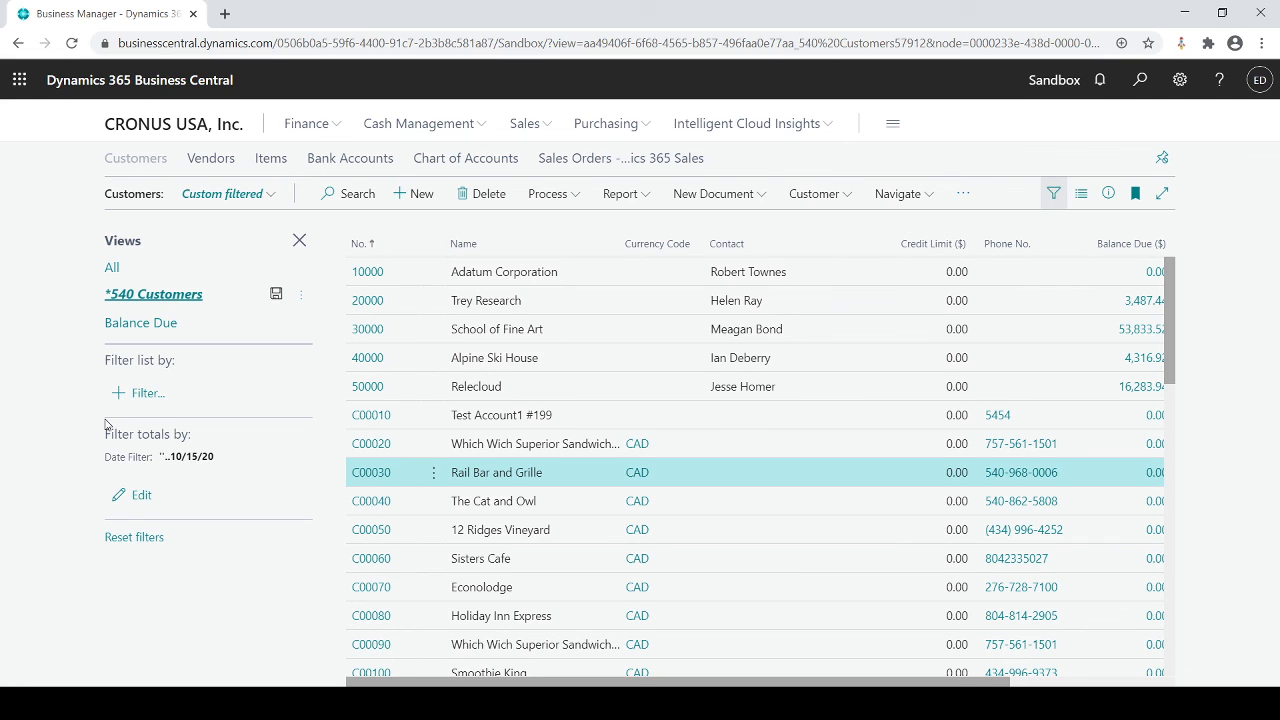
# - Add a No. filter to the customer list matching either Adatum Corporation's or Relecloud's customer number, combined with the | operator
pyautogui.click(140, 393)
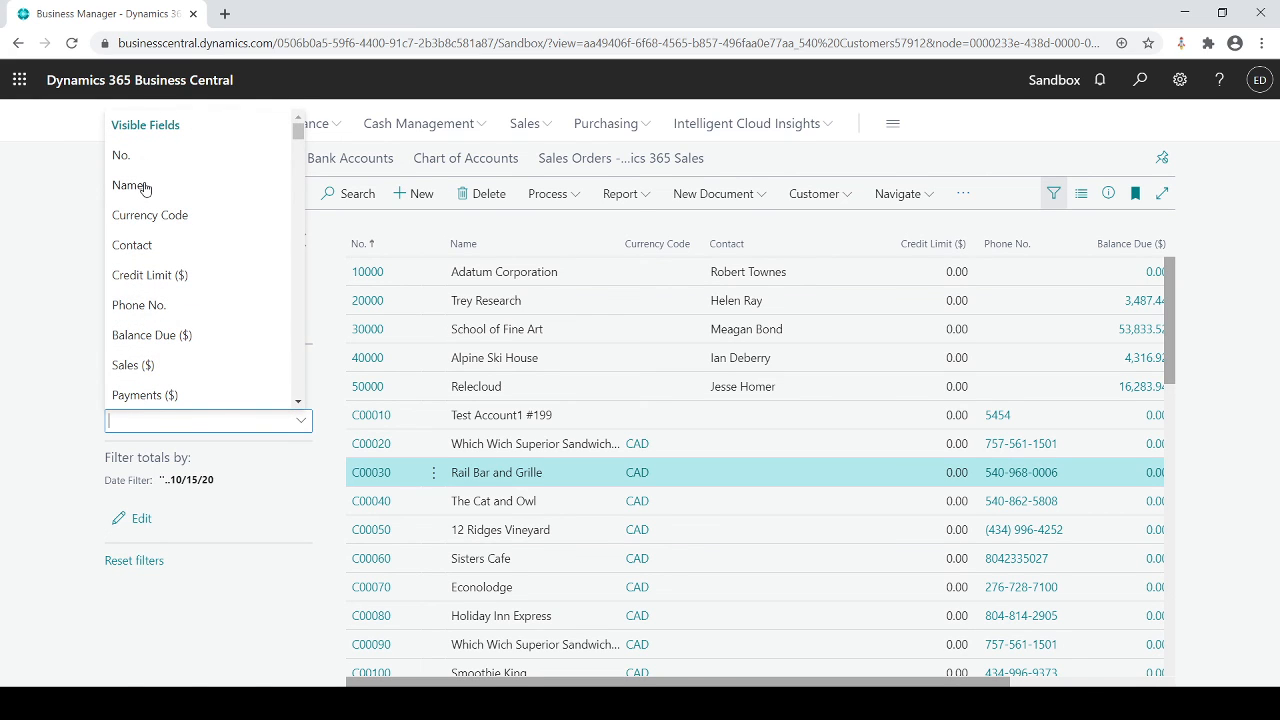
pyautogui.click(122, 156)
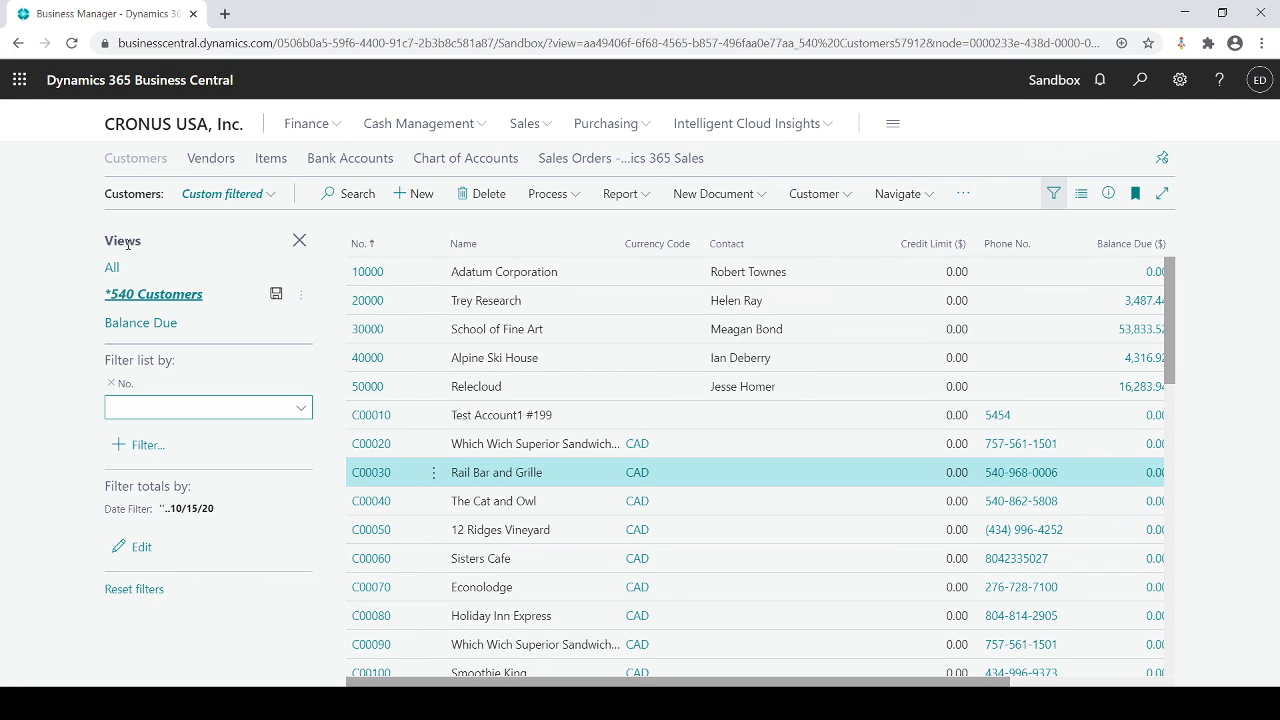
pyautogui.write('10000')
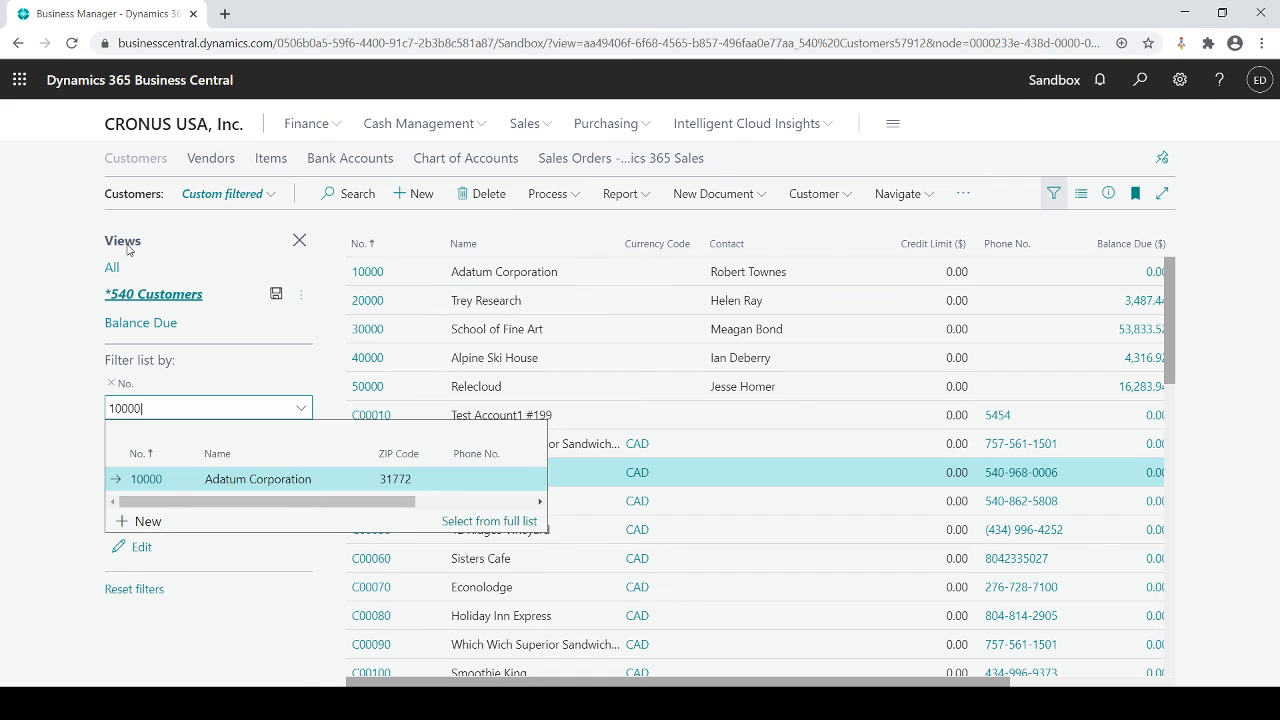
pyautogui.write('|50000')
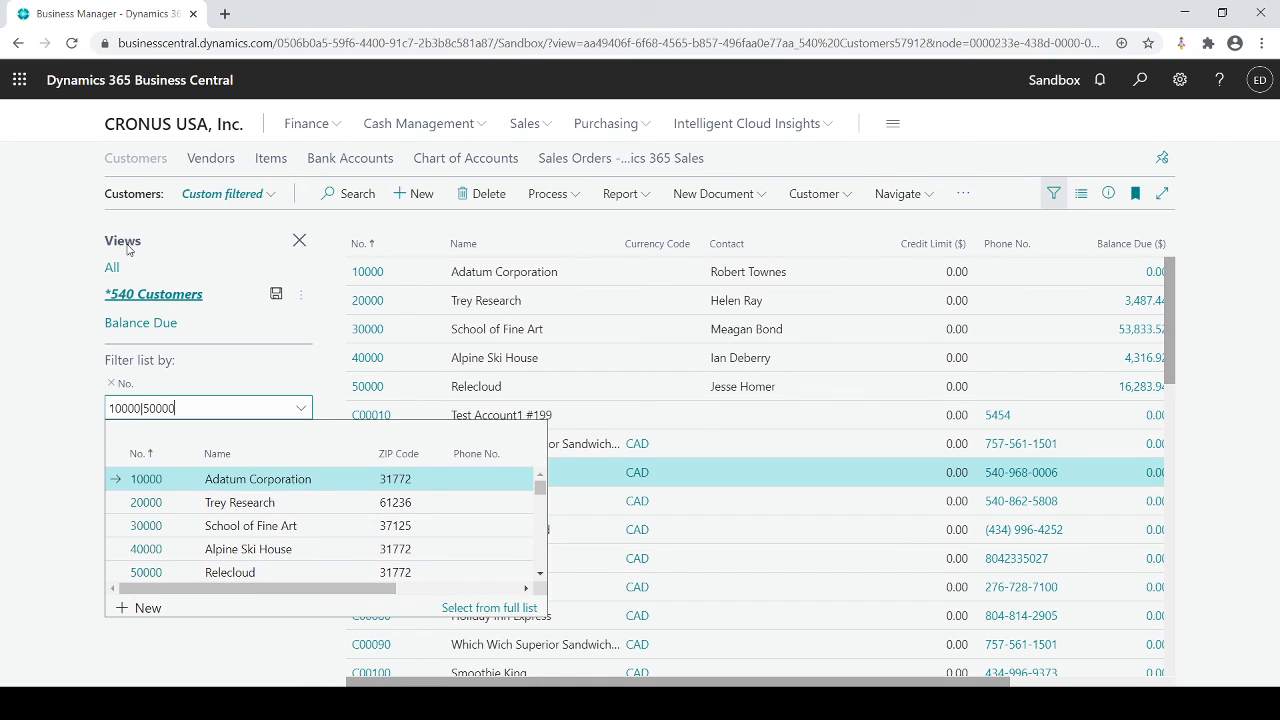
pyautogui.press('Return')
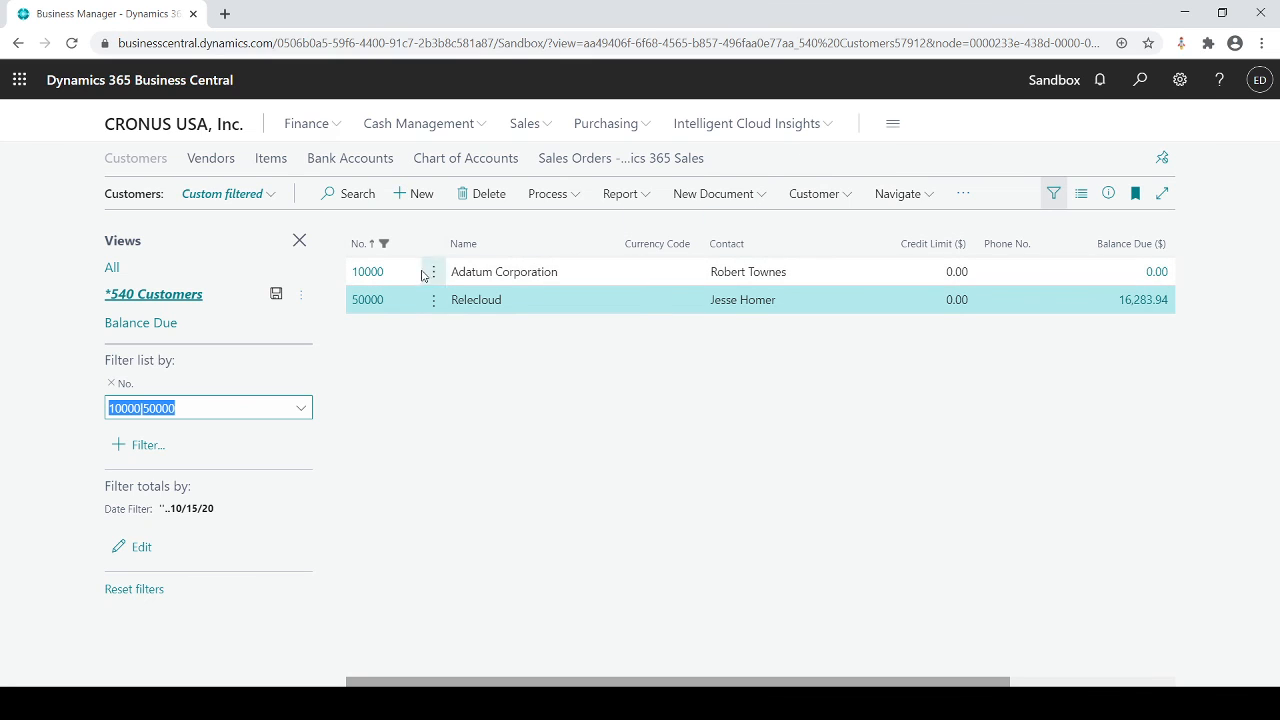
# - Extend the No. filter with another | alternative for School of Fine Art's customer number
pyautogui.click(223, 413)
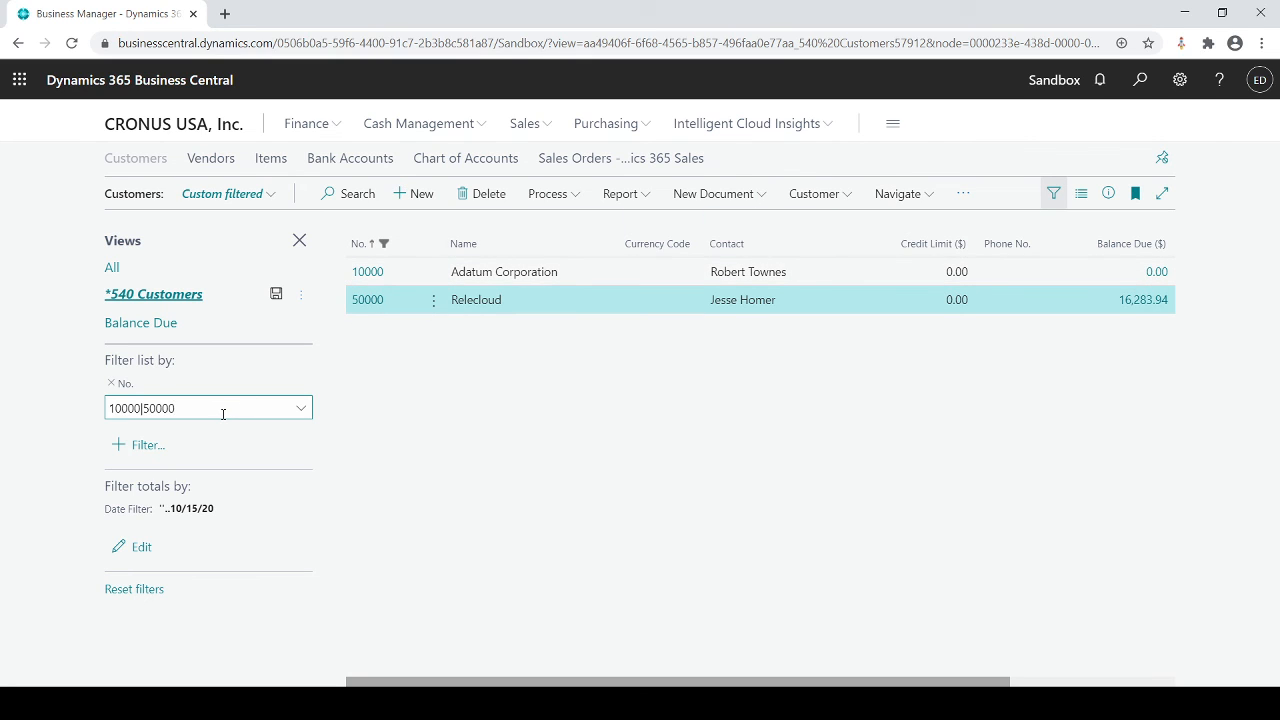
pyautogui.write('|3')
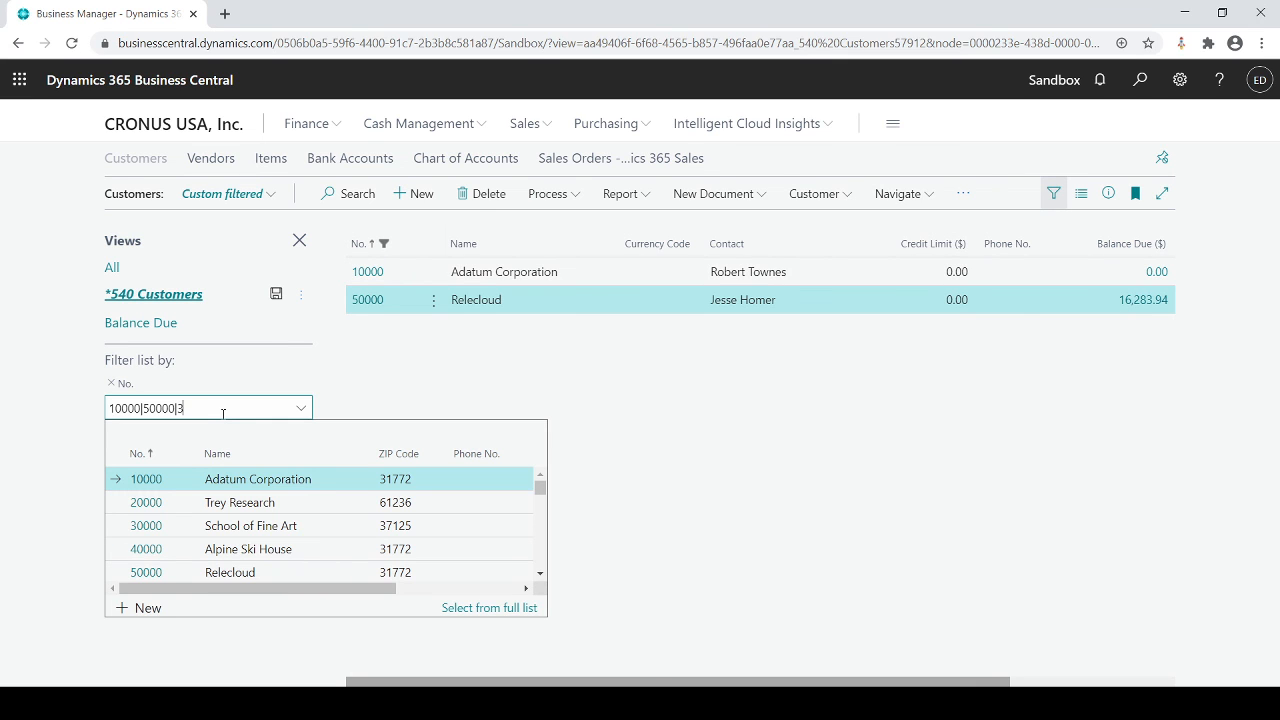
pyautogui.write('0000')
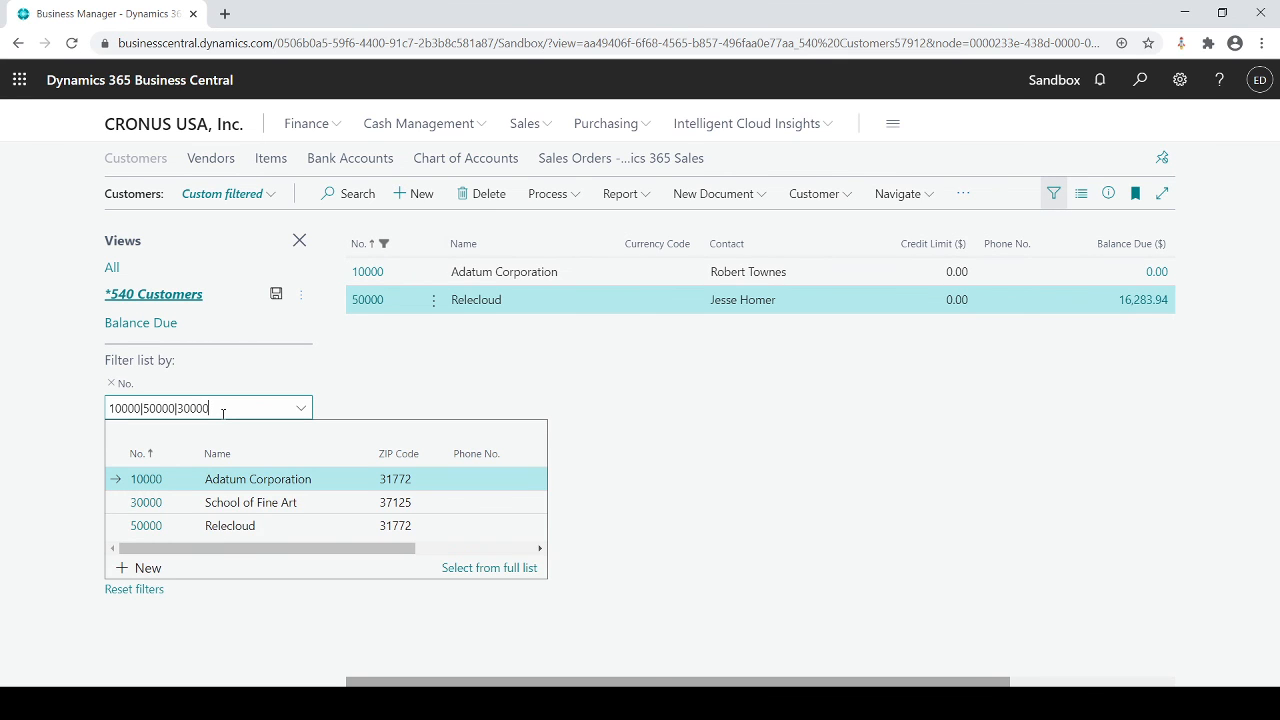
pyautogui.press('Return')
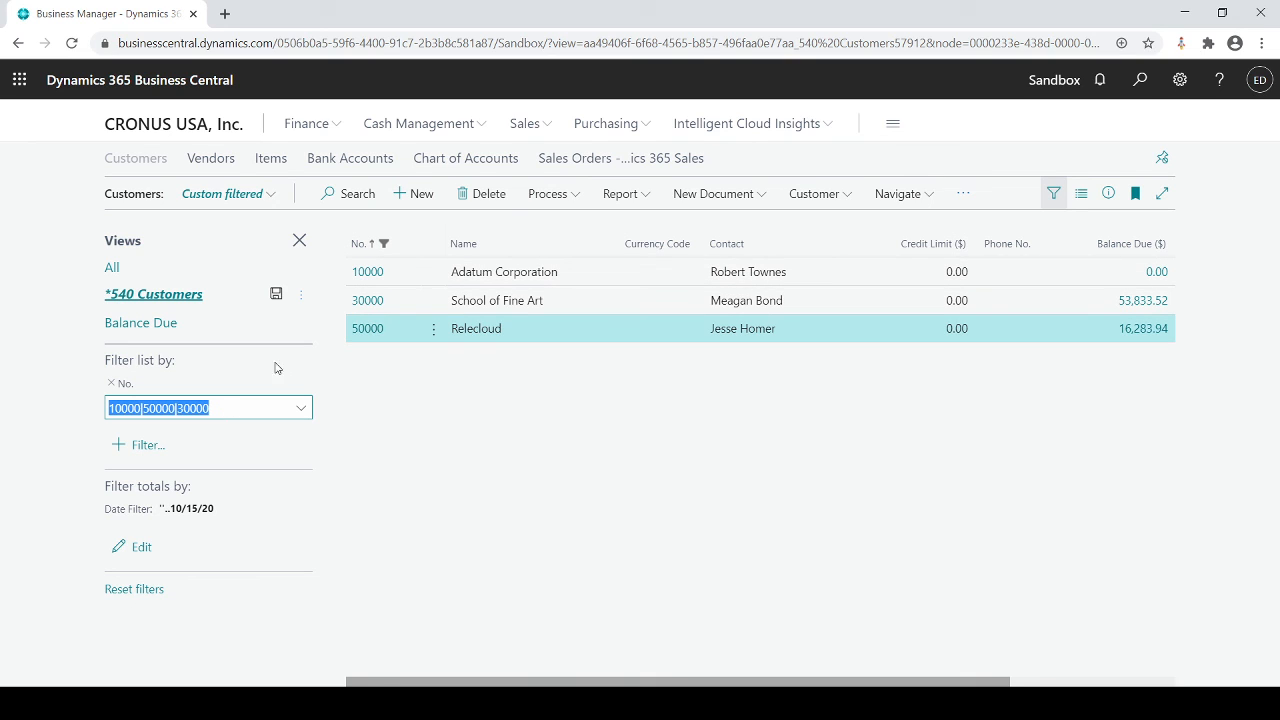
pyautogui.click(143, 410)
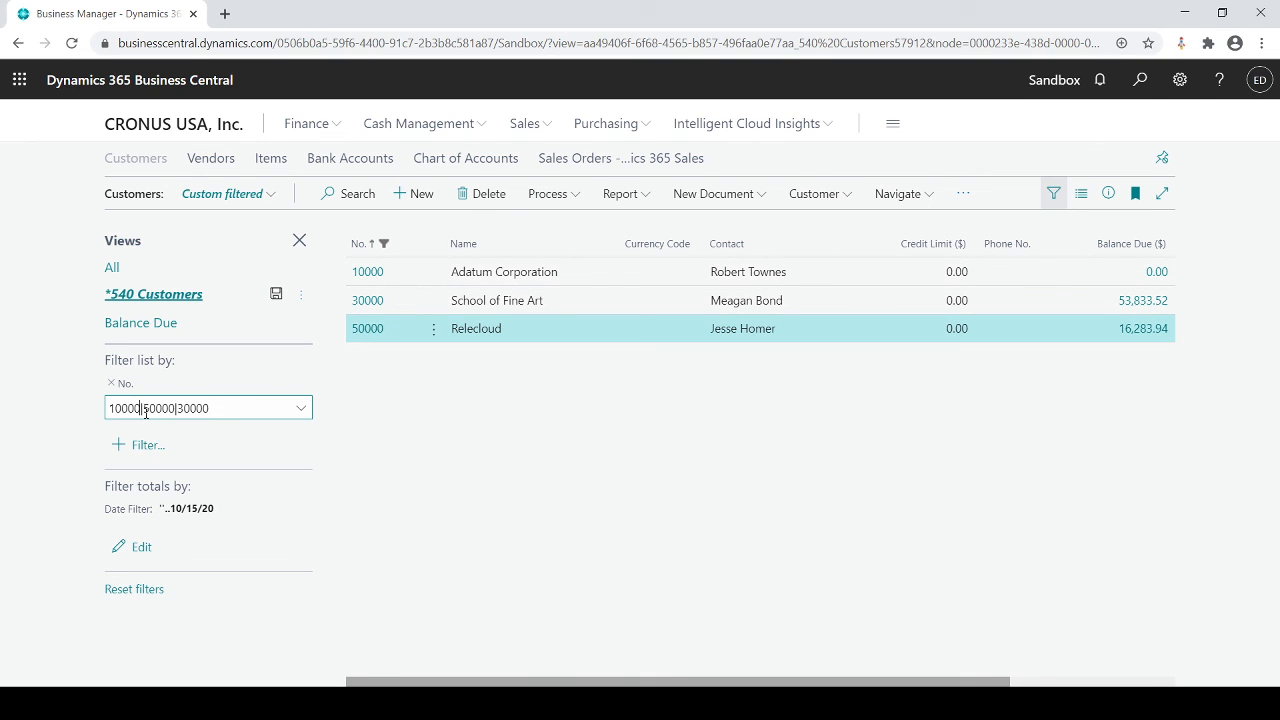